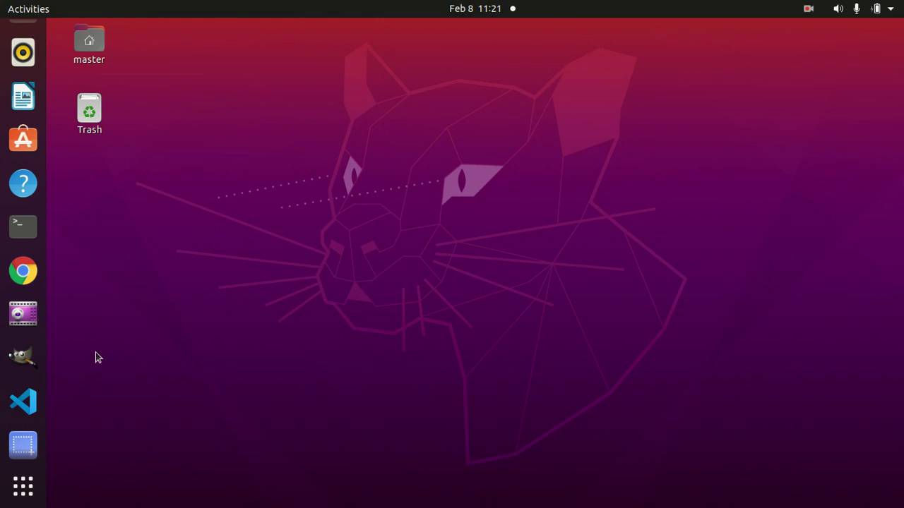
- Launch Inkscape and open the recent file Inkscape dasar.svg
{"action": "left_click", "coordinate": [15, 492]}
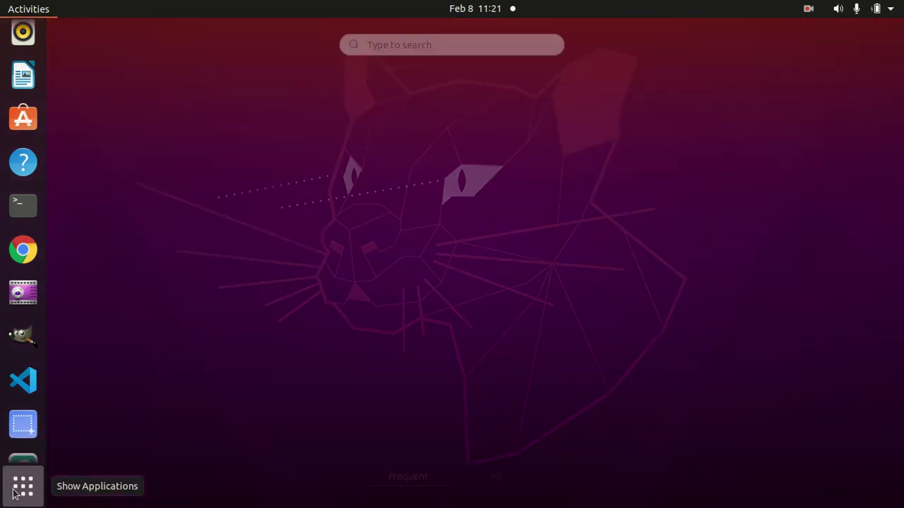
{"action": "left_click", "coordinate": [329, 222]}
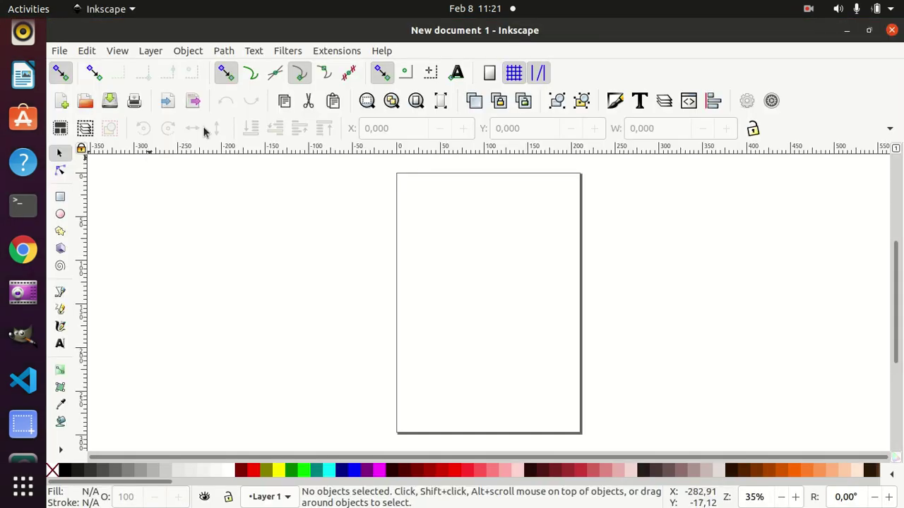
{"action": "left_click", "coordinate": [56, 48]}
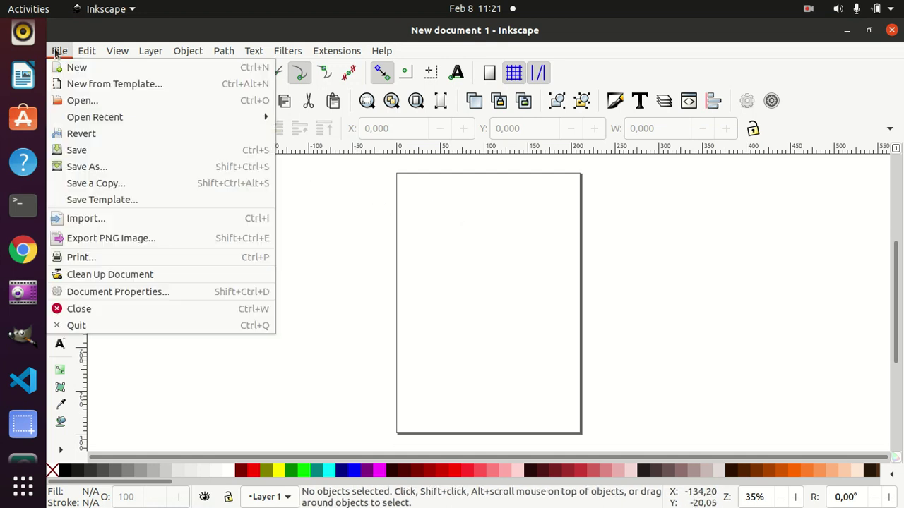
{"action": "mouse_move", "coordinate": [95, 118]}
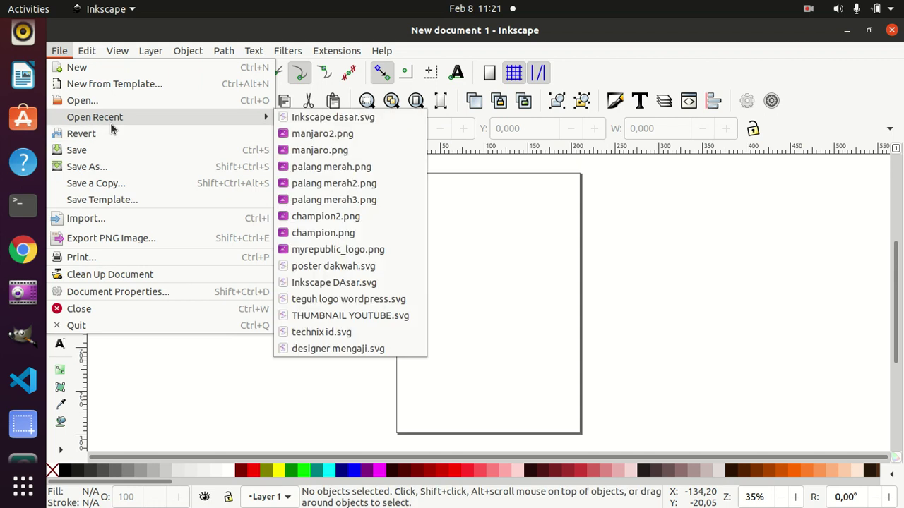
{"action": "left_click", "coordinate": [314, 116]}
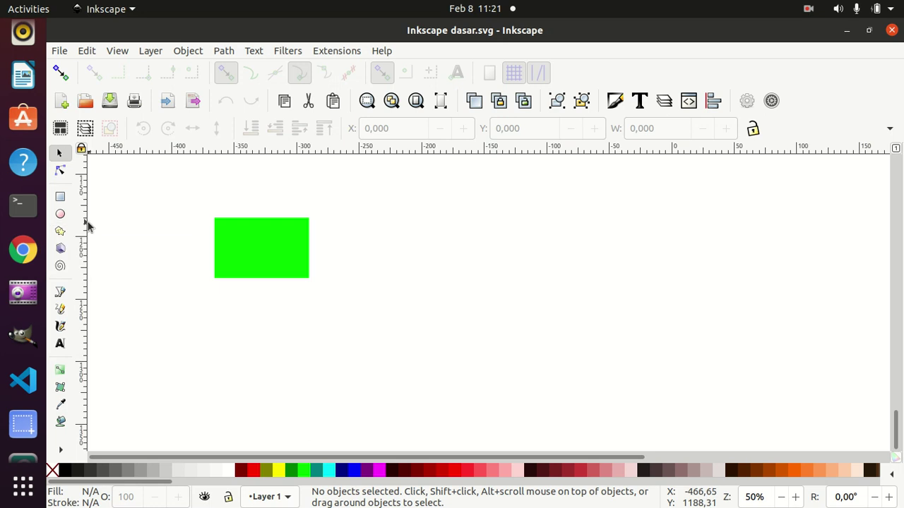
- Delete the green rectangle and set the Star/Polygon tool to Regular polygon mode
{"action": "left_click", "coordinate": [264, 230]}
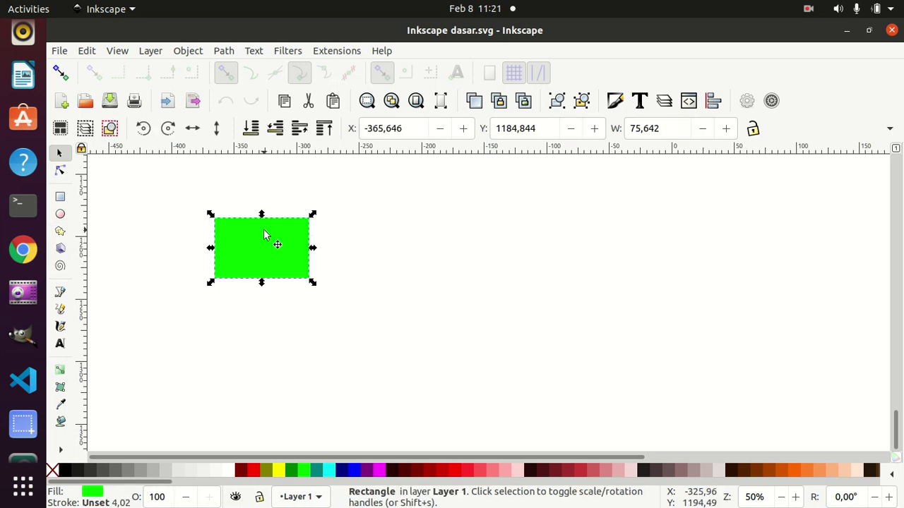
{"action": "key", "text": "Delete"}
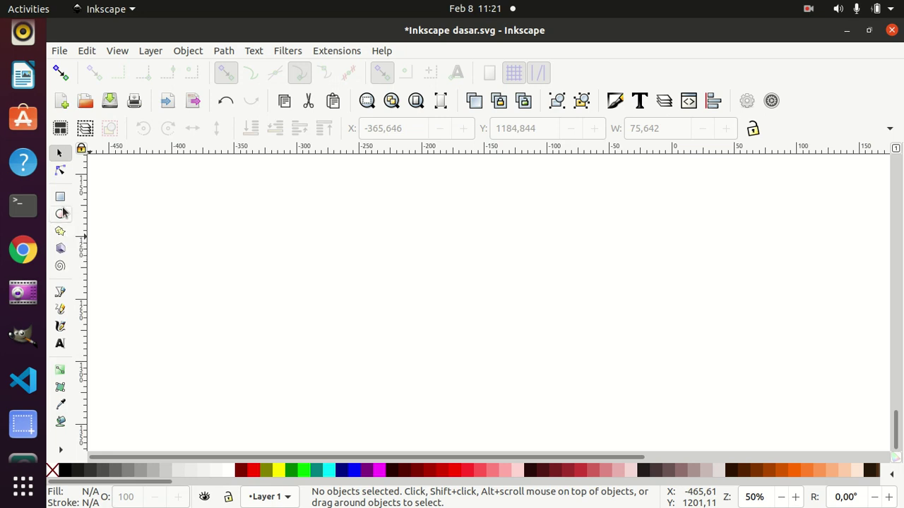
{"action": "left_click", "coordinate": [60, 233]}
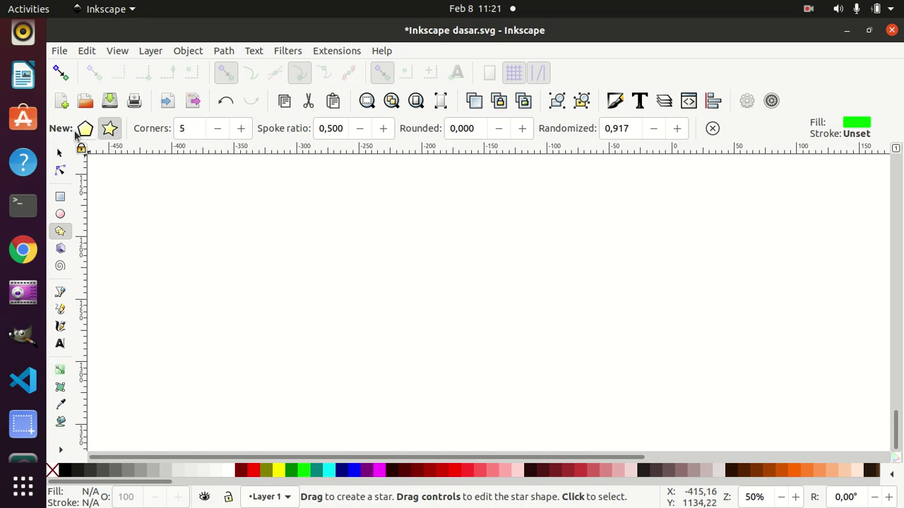
{"action": "left_click", "coordinate": [85, 129]}
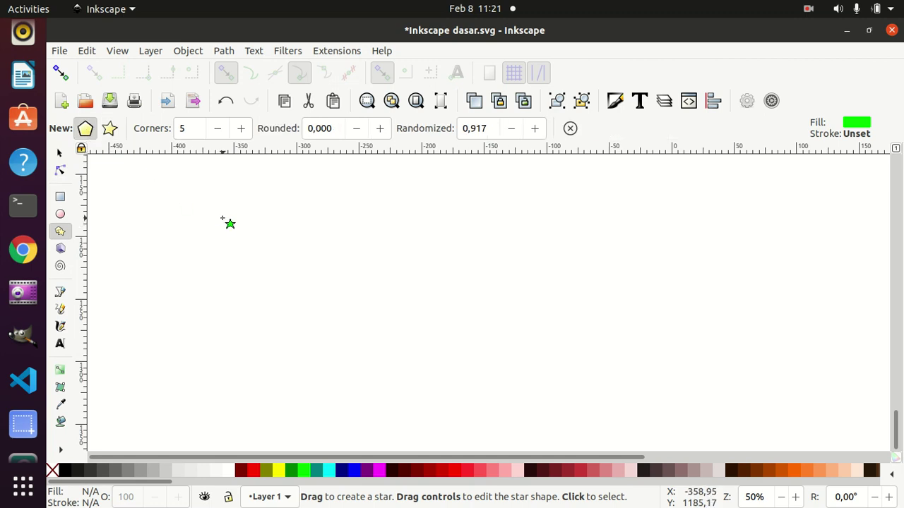
- Draw a green polygon, reset its shape settings, and move it down-left
{"action": "left_click_drag", "start_coordinate": [222, 219], "coordinate": [257, 251]}
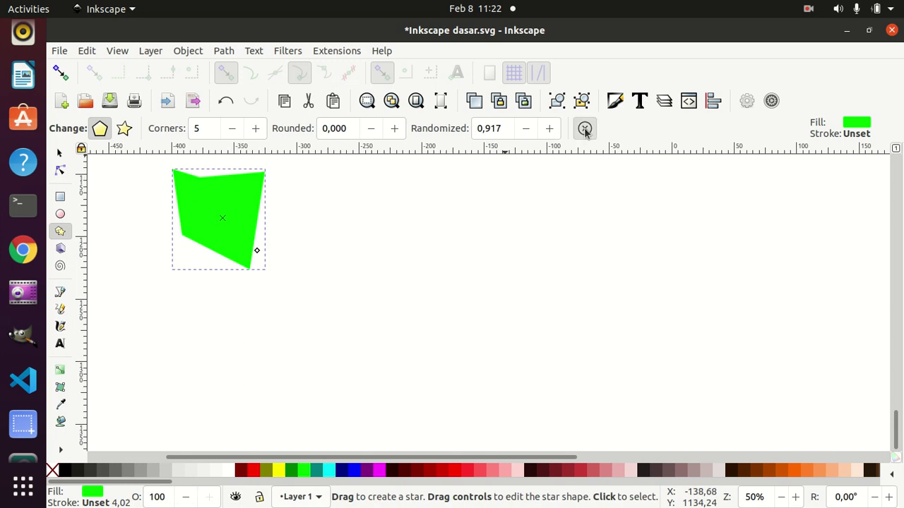
{"action": "left_click", "coordinate": [585, 129]}
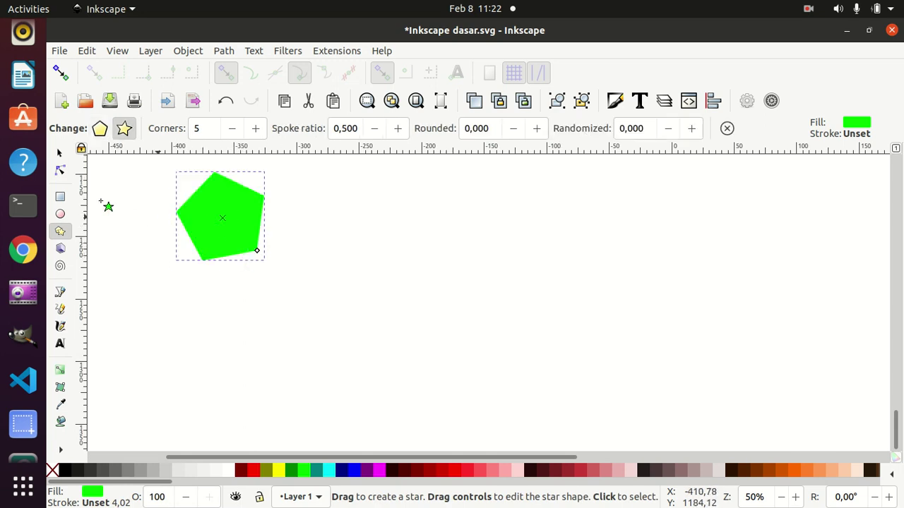
{"action": "left_click", "coordinate": [59, 153]}
{"action": "left_click_drag", "start_coordinate": [227, 231], "coordinate": [212, 268]}
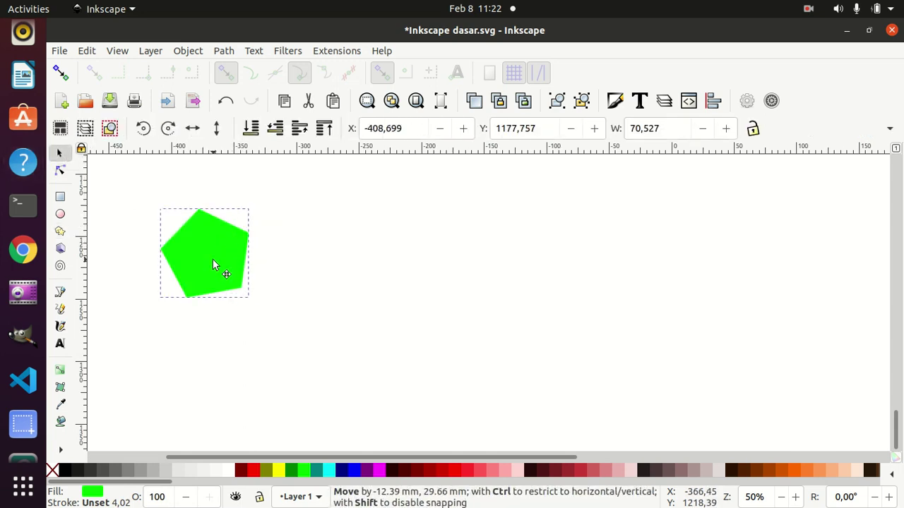
- Step the corner count up to 12, then turn the shape into a polygon
{"action": "left_click", "coordinate": [61, 231]}
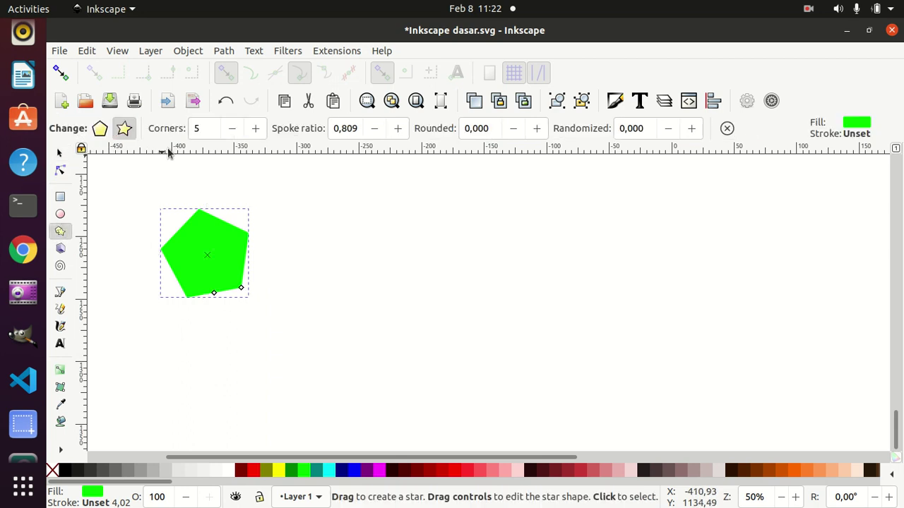
{"action": "left_click", "coordinate": [238, 129]}
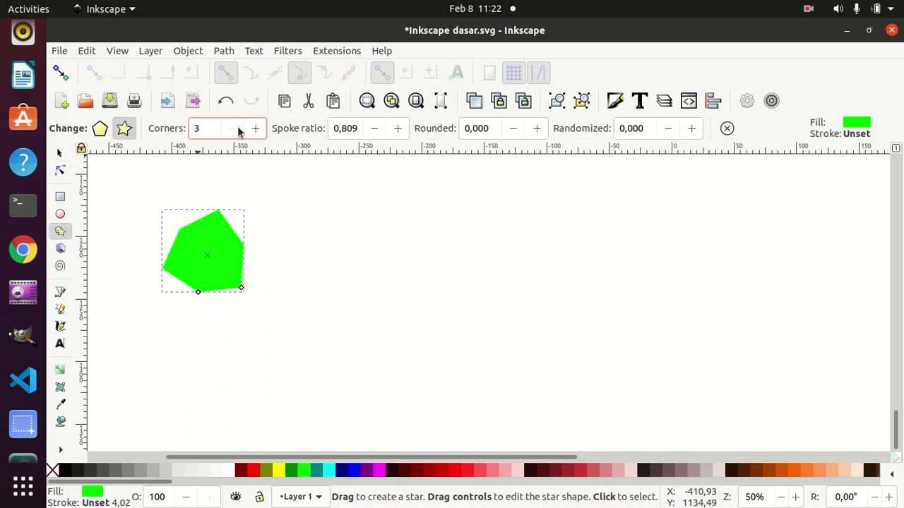
{"action": "left_click", "coordinate": [255, 128]}
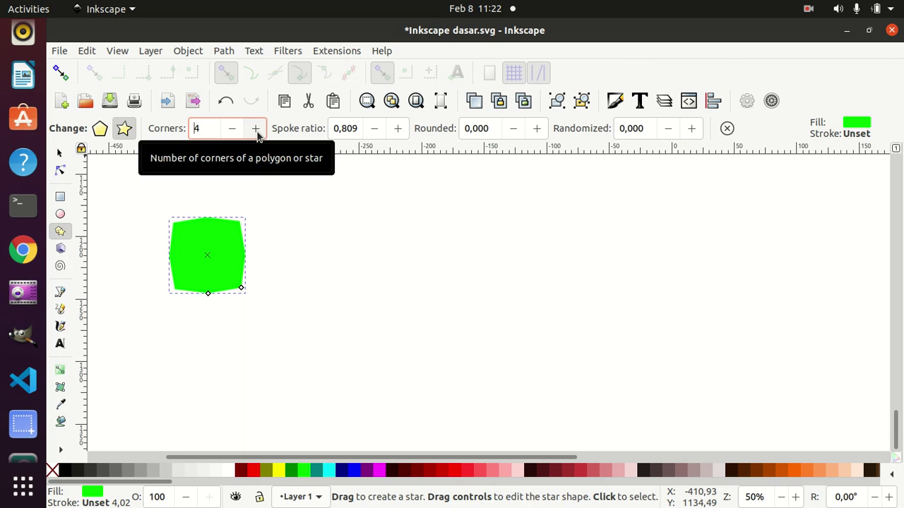
{"action": "left_click", "coordinate": [256, 129]}
{"action": "left_click", "coordinate": [255, 129]}
{"action": "left_click", "coordinate": [256, 130]}
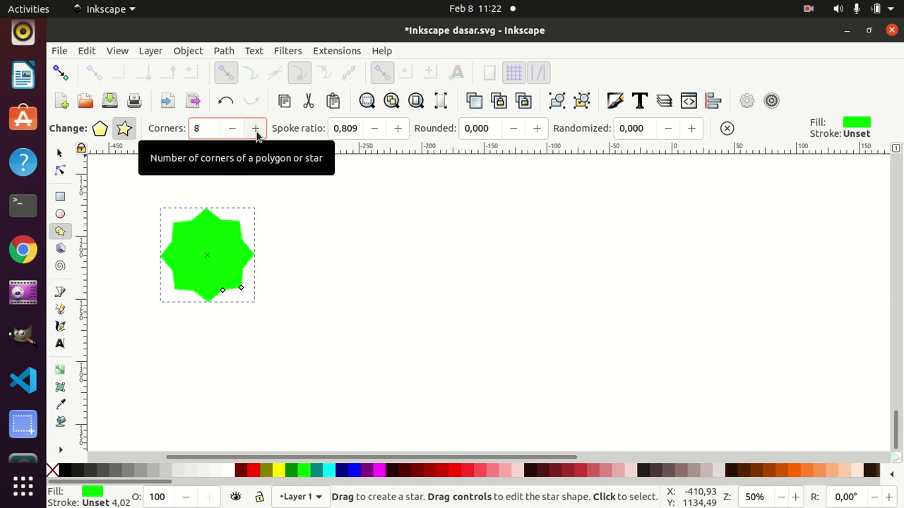
{"action": "left_click", "coordinate": [255, 129]}
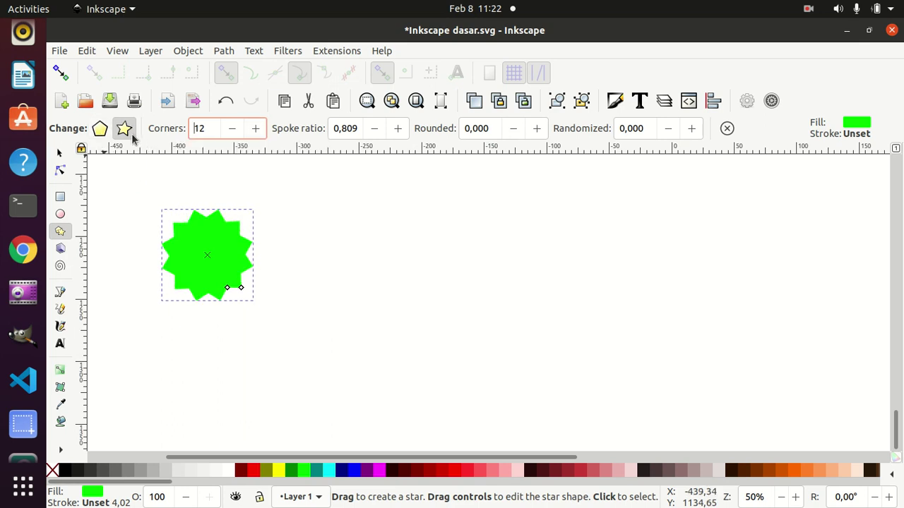
{"action": "left_click", "coordinate": [99, 129]}
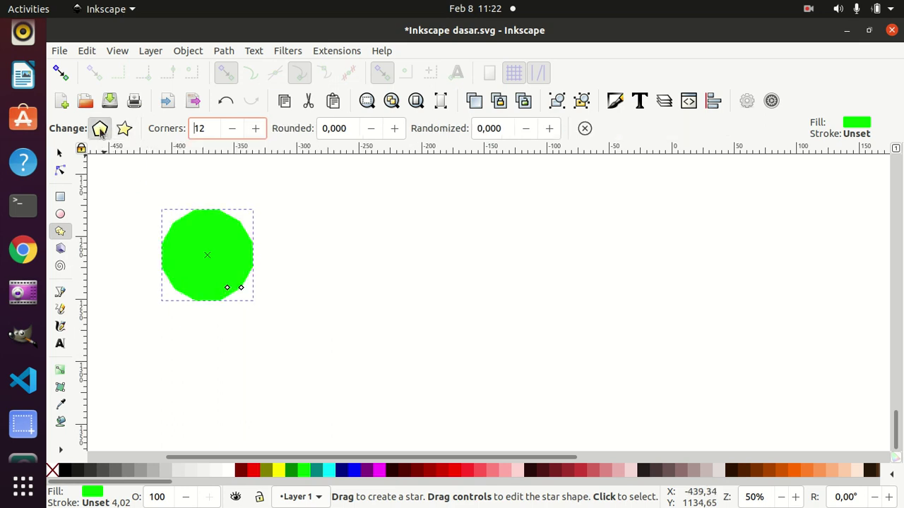
- Change the polygon's corner count to 10 and turn it into a star
{"action": "left_click", "coordinate": [233, 129]}
{"action": "left_click", "coordinate": [233, 130]}
{"action": "left_click", "coordinate": [234, 130]}
{"action": "left_click", "coordinate": [233, 130]}
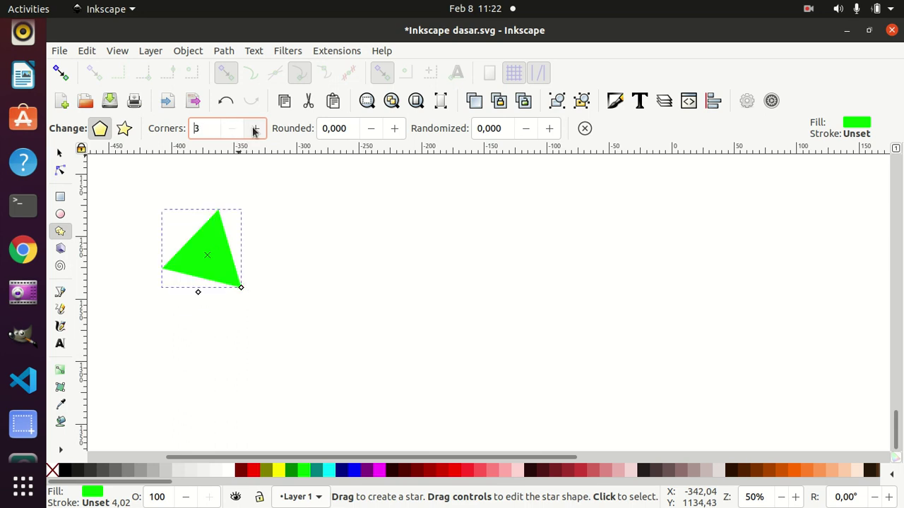
{"action": "left_click", "coordinate": [255, 129]}
{"action": "left_click", "coordinate": [255, 129]}
{"action": "left_click", "coordinate": [255, 129]}
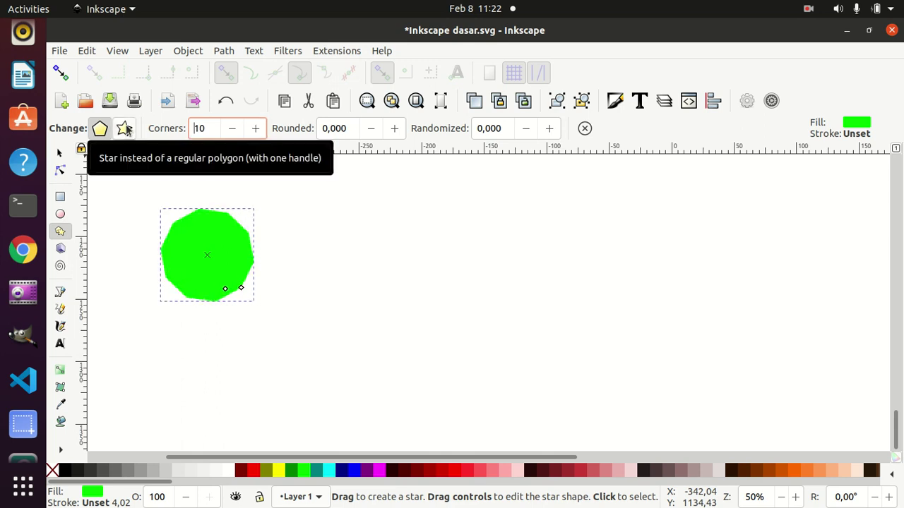
{"action": "left_click", "coordinate": [124, 128]}
- Restore a five-pointed star with spoke ratio 0.500, undoing a brief polygon toggle
{"action": "left_click", "coordinate": [233, 129]}
{"action": "left_click", "coordinate": [232, 129]}
{"action": "left_click", "coordinate": [232, 129]}
{"action": "left_click", "coordinate": [233, 129]}
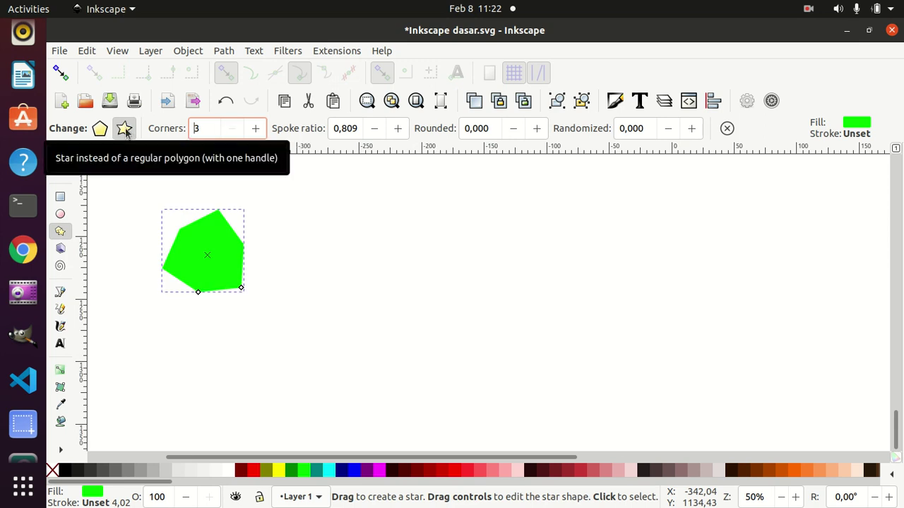
{"action": "left_click", "coordinate": [726, 129]}
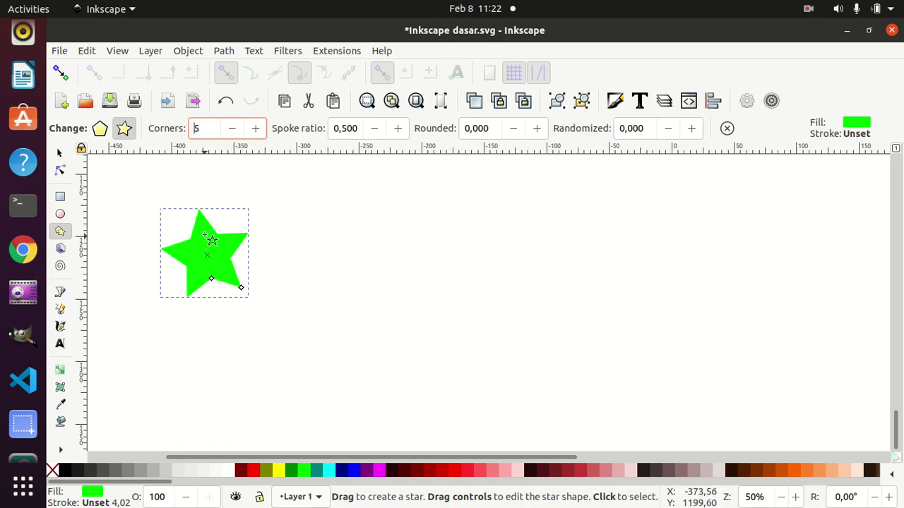
{"action": "left_click", "coordinate": [100, 128]}
{"action": "key", "text": "ctrl+z"}
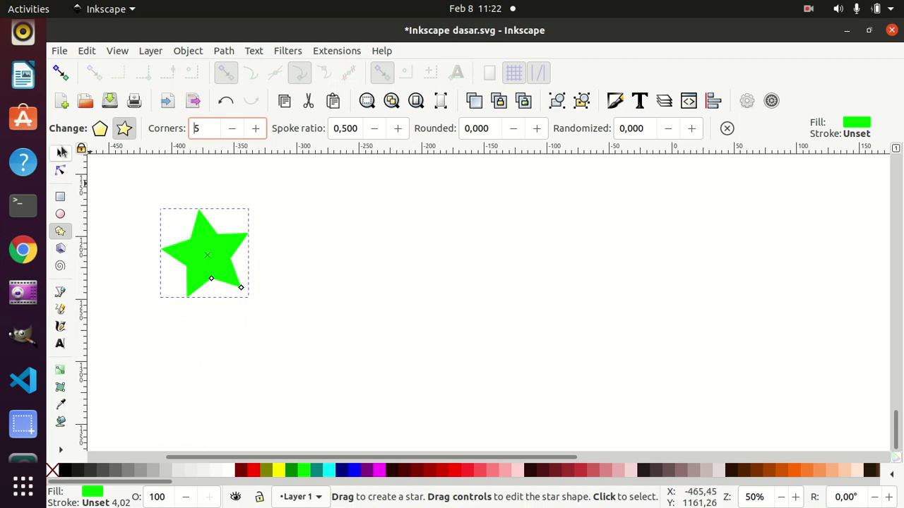
- Move the star to the top left, fill it red, and place a copy beside it
{"action": "left_click", "coordinate": [59, 153]}
{"action": "left_click_drag", "start_coordinate": [191, 252], "coordinate": [173, 225]}
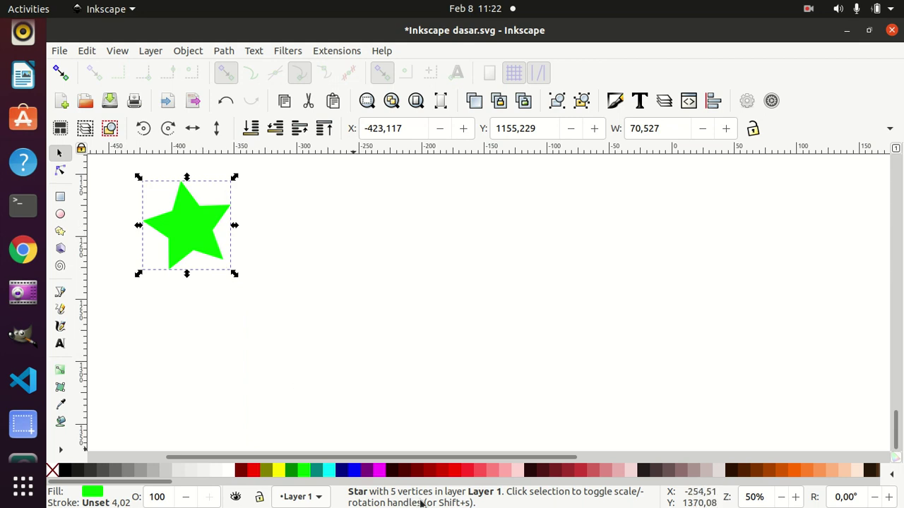
{"action": "left_click", "coordinate": [452, 471]}
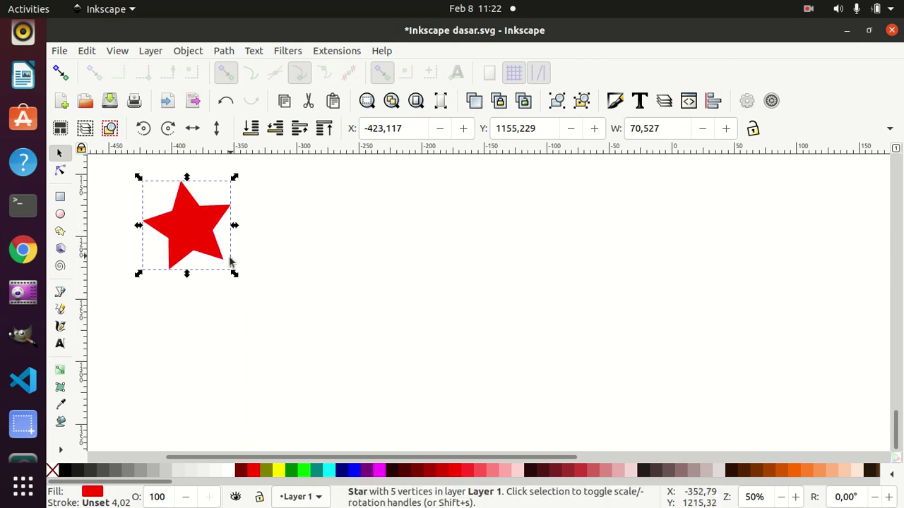
{"action": "key", "text": "ctrl+d"}
{"action": "left_click_drag", "start_coordinate": [197, 238], "coordinate": [290, 253]}
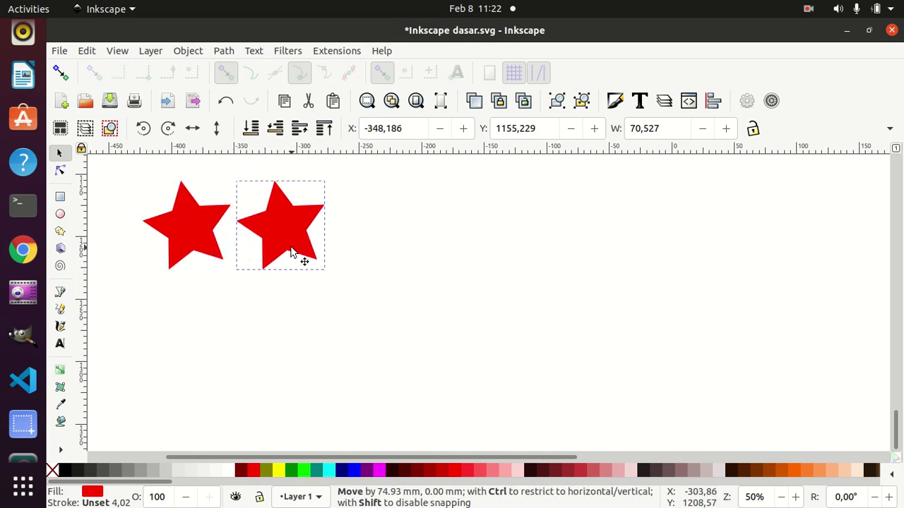
- Space the copies into an evenly spread row of four red stars
{"action": "left_click_drag", "start_coordinate": [301, 240], "coordinate": [553, 260]}
{"action": "left_click", "coordinate": [279, 230]}
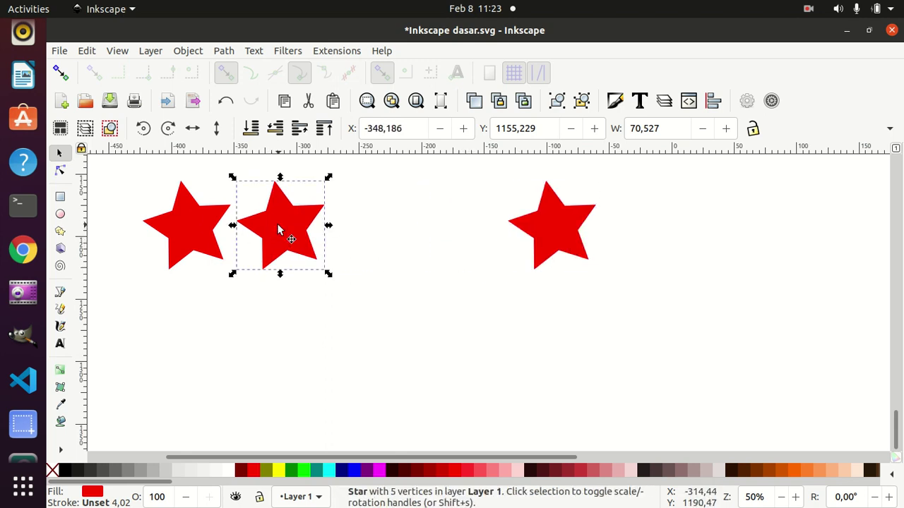
{"action": "left_click_drag", "start_coordinate": [279, 230], "coordinate": [359, 243]}
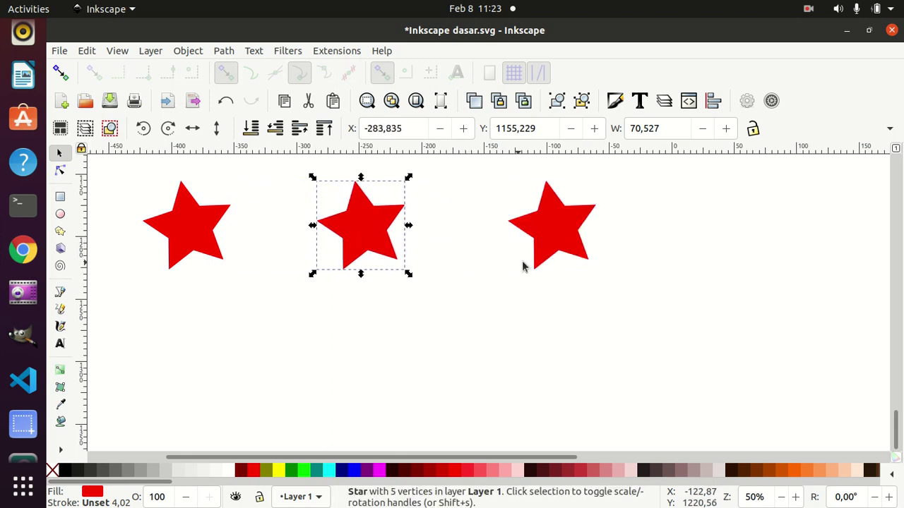
{"action": "left_click", "coordinate": [561, 234]}
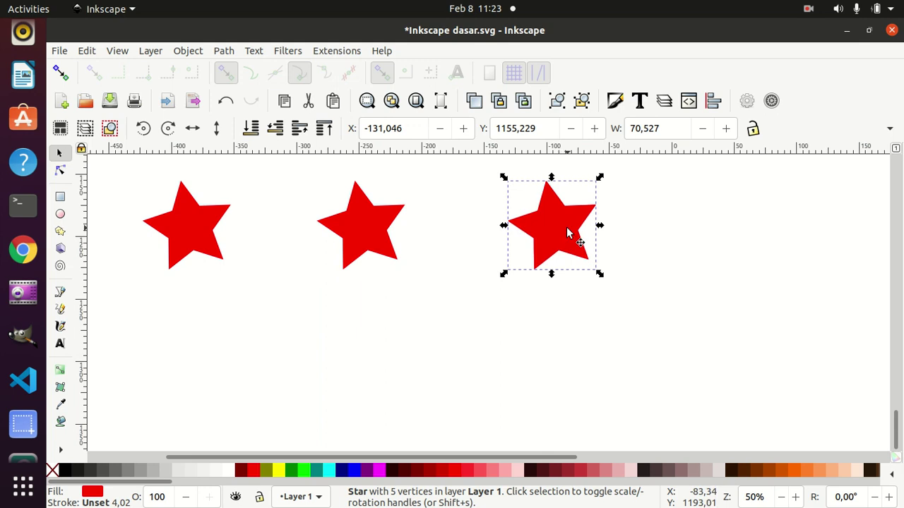
{"action": "key", "text": "ctrl+d"}
{"action": "left_click_drag", "start_coordinate": [561, 234], "coordinate": [763, 254]}
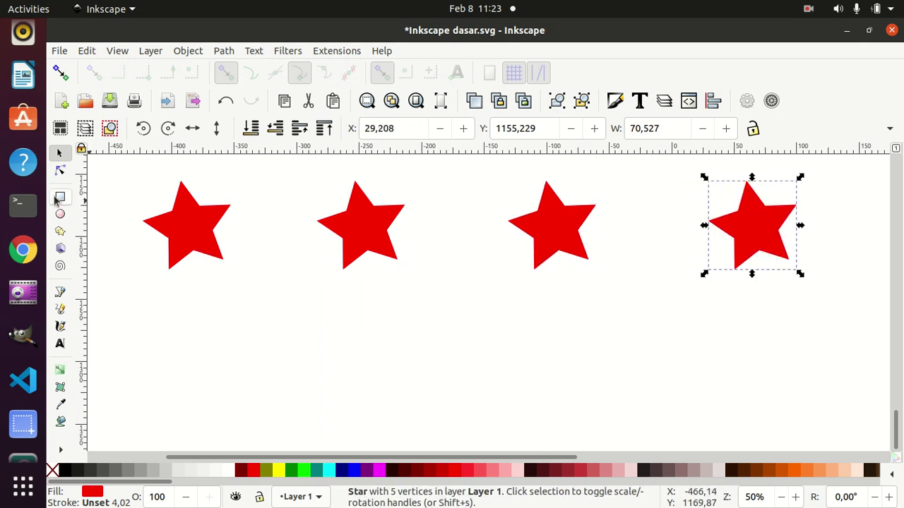
{"action": "left_click", "coordinate": [60, 231]}
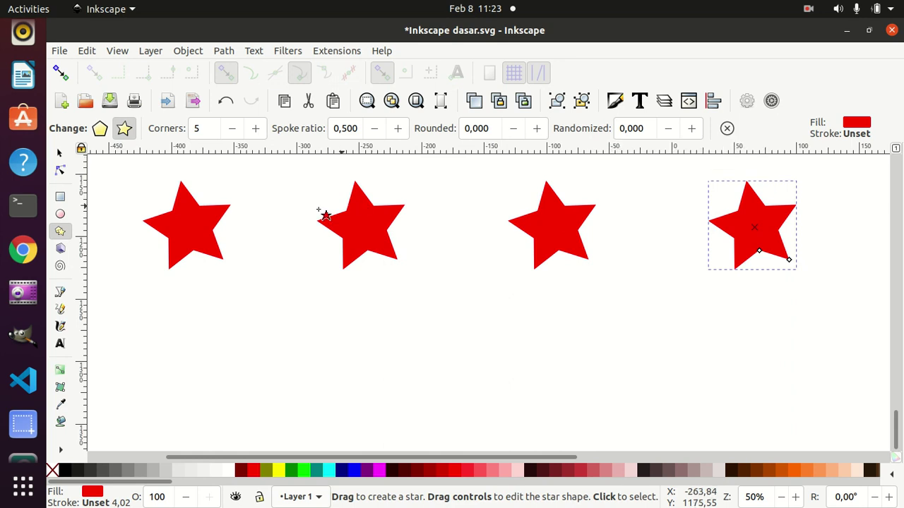
- Give the first red star 3 corners
{"action": "left_click", "coordinate": [196, 224]}
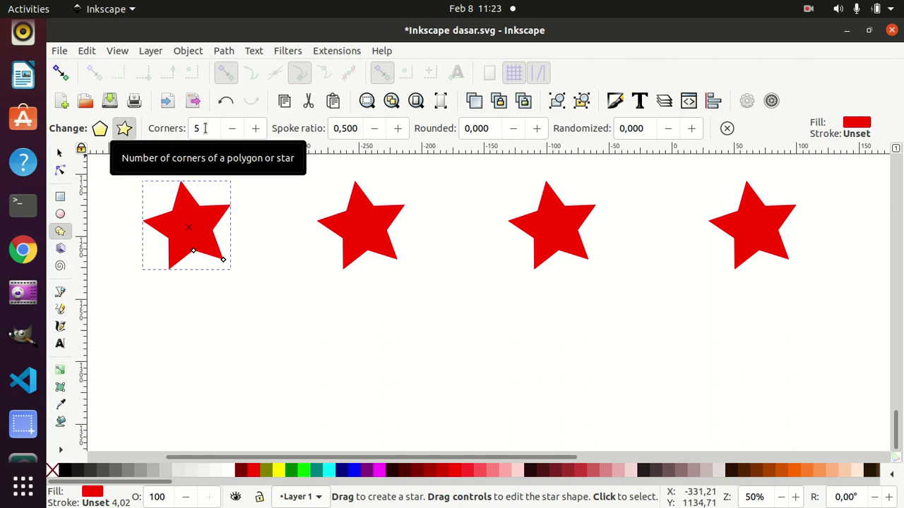
{"action": "left_click", "coordinate": [205, 128]}
{"action": "left_click_drag", "start_coordinate": [200, 128], "coordinate": [187, 128]}
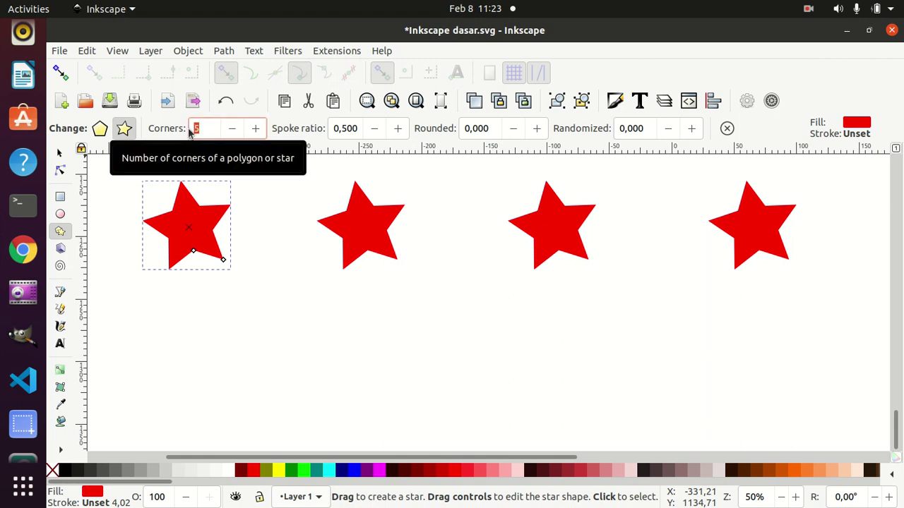
{"action": "type", "text": "3"}
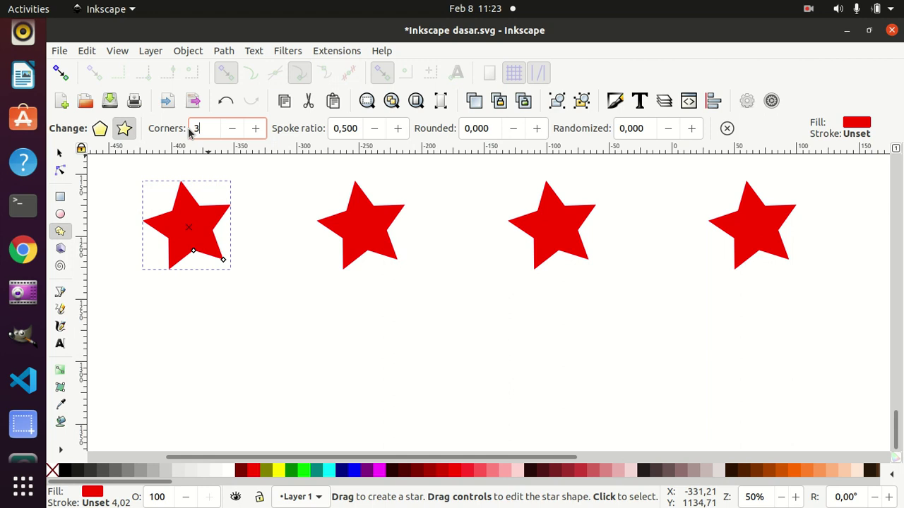
{"action": "key", "text": "Return"}
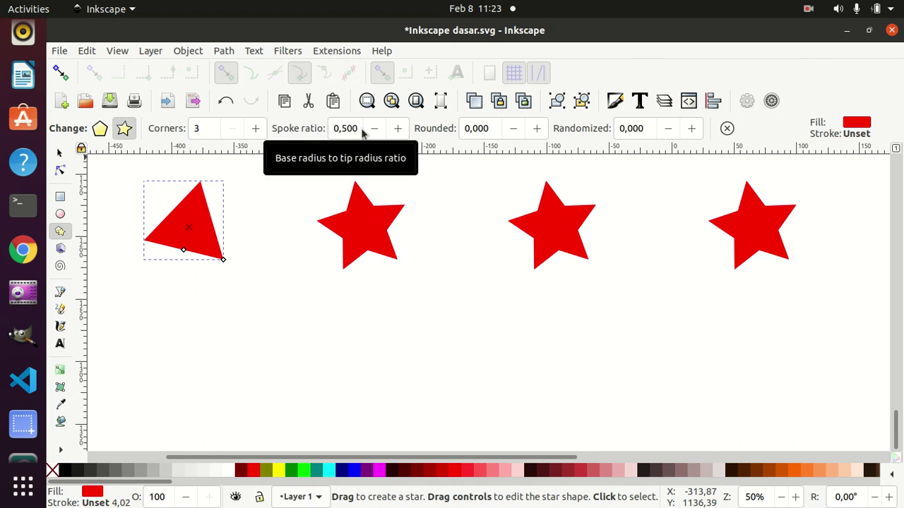
- Set the first star's spoke ratio to 0.010
{"action": "left_click", "coordinate": [355, 127]}
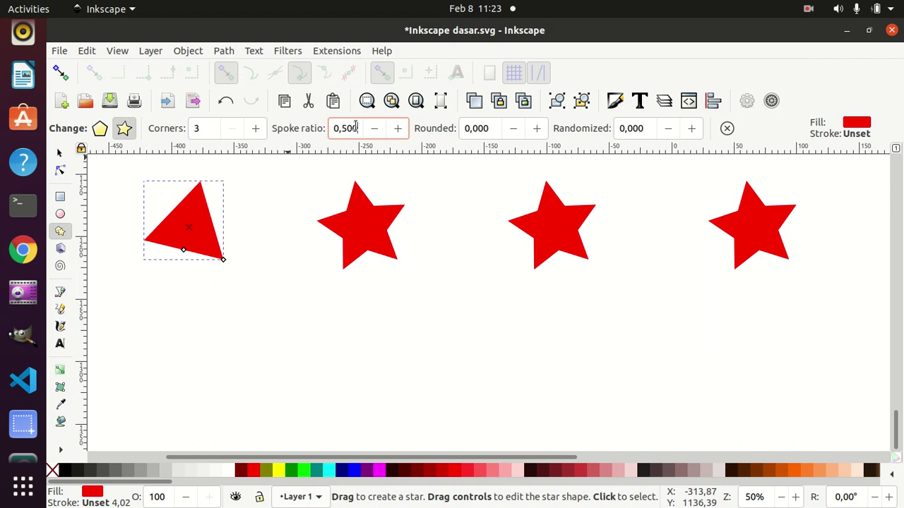
{"action": "double_click", "coordinate": [356, 127]}
{"action": "type", "text": "0"}
{"action": "key", "text": "Tab"}
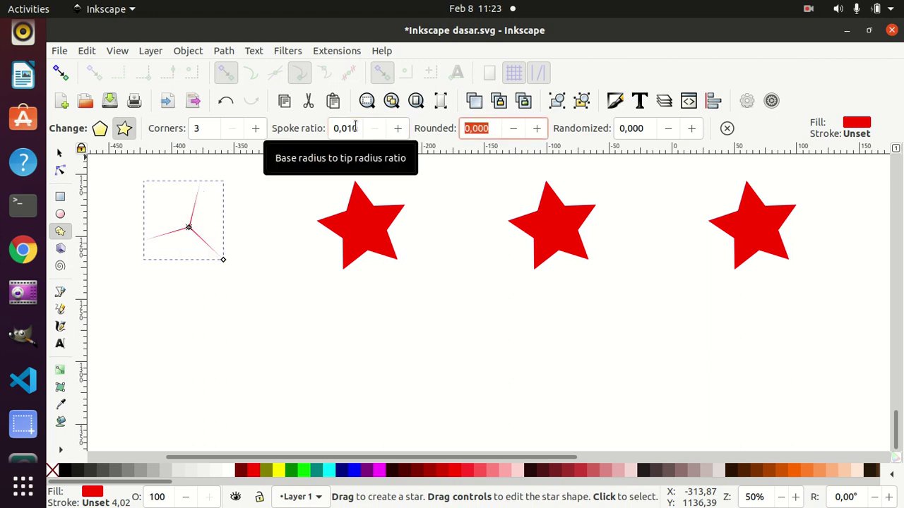
{"action": "left_click", "coordinate": [399, 135]}
{"action": "left_click", "coordinate": [399, 136]}
{"action": "left_click", "coordinate": [399, 135]}
{"action": "left_click", "coordinate": [375, 129]}
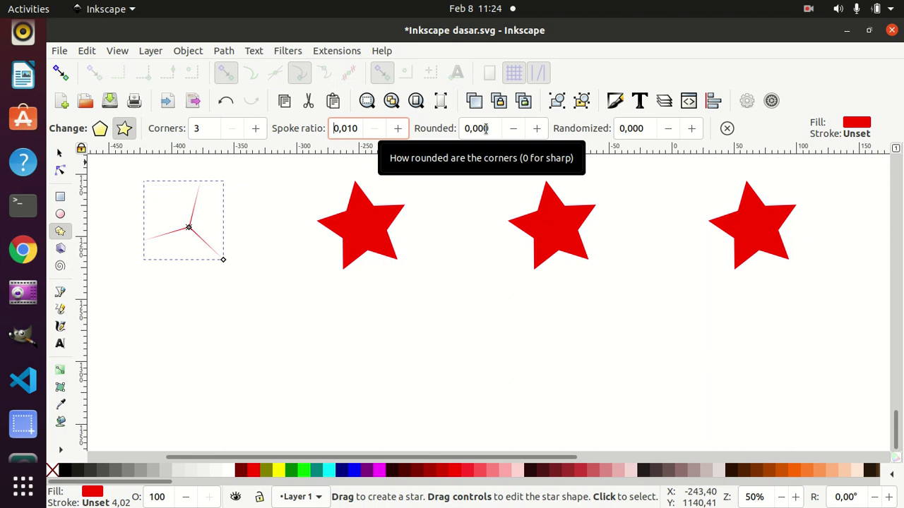
- Set rounding to 0.600 and fill the three-bladed shape blue
{"action": "left_click_drag", "start_coordinate": [472, 131], "coordinate": [494, 133]}
{"action": "key", "text": "BackSpace"}
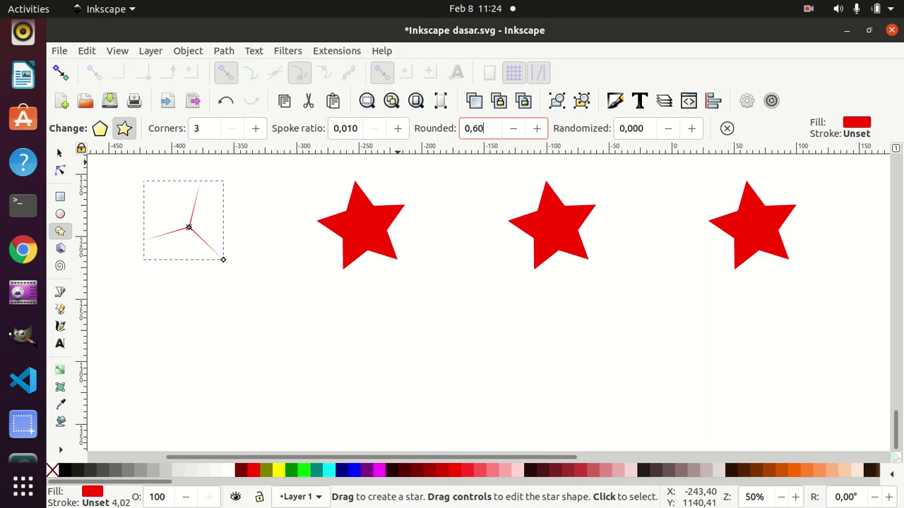
{"action": "key", "text": "Return"}
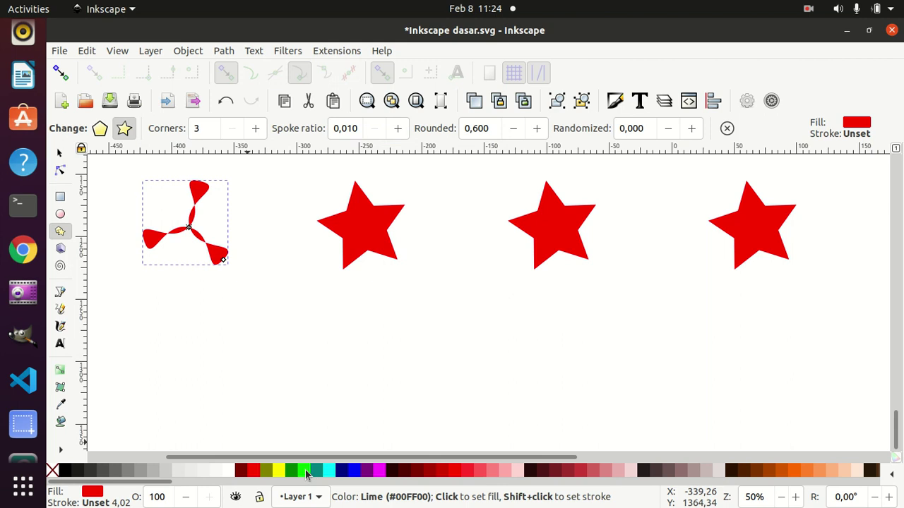
{"action": "left_click", "coordinate": [306, 471]}
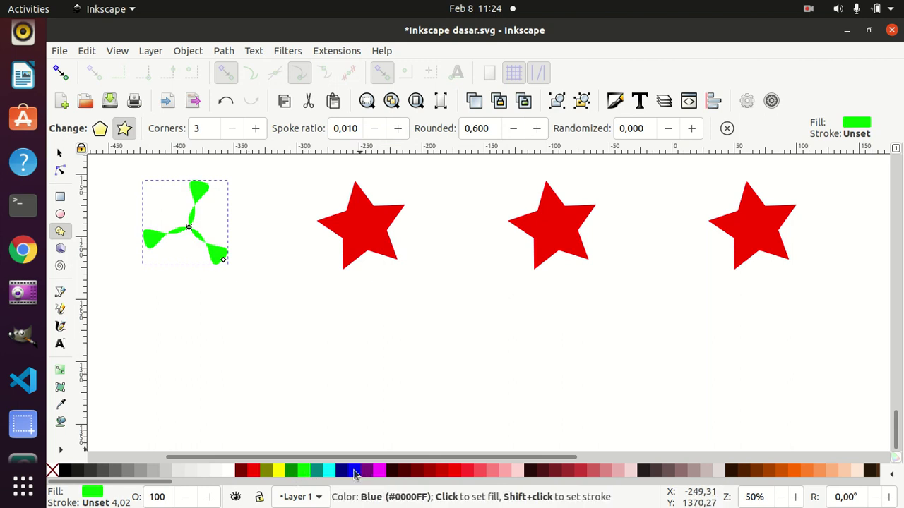
{"action": "left_click", "coordinate": [354, 471]}
{"action": "left_click", "coordinate": [537, 128]}
{"action": "left_click", "coordinate": [537, 129]}
{"action": "left_click", "coordinate": [536, 129]}
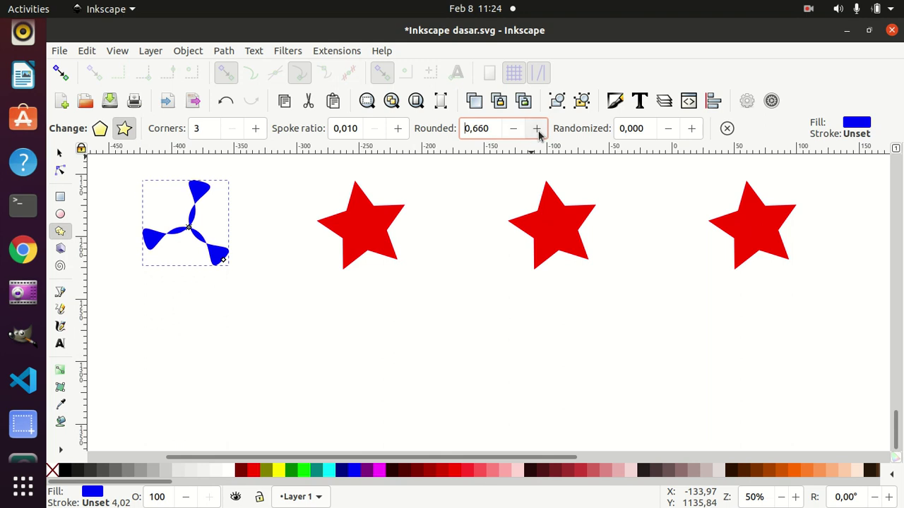
{"action": "left_click", "coordinate": [514, 128]}
{"action": "left_click", "coordinate": [515, 131]}
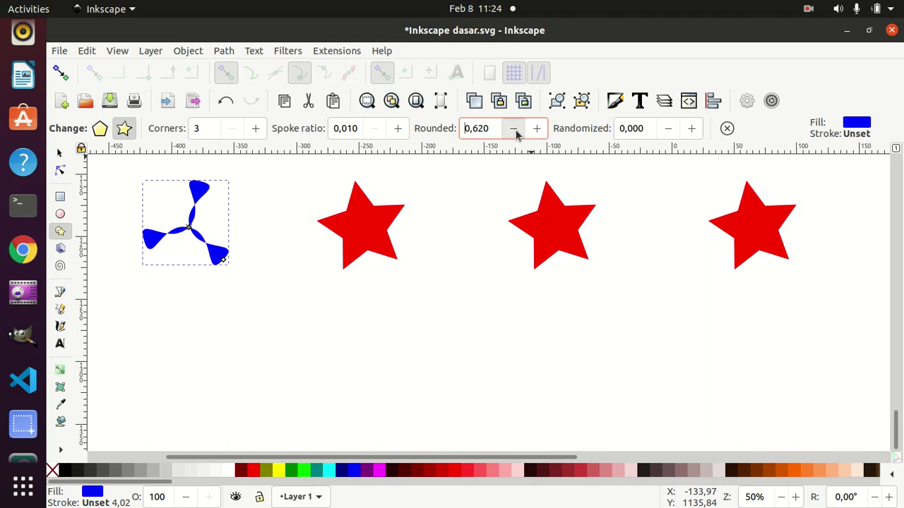
{"action": "left_click", "coordinate": [516, 131]}
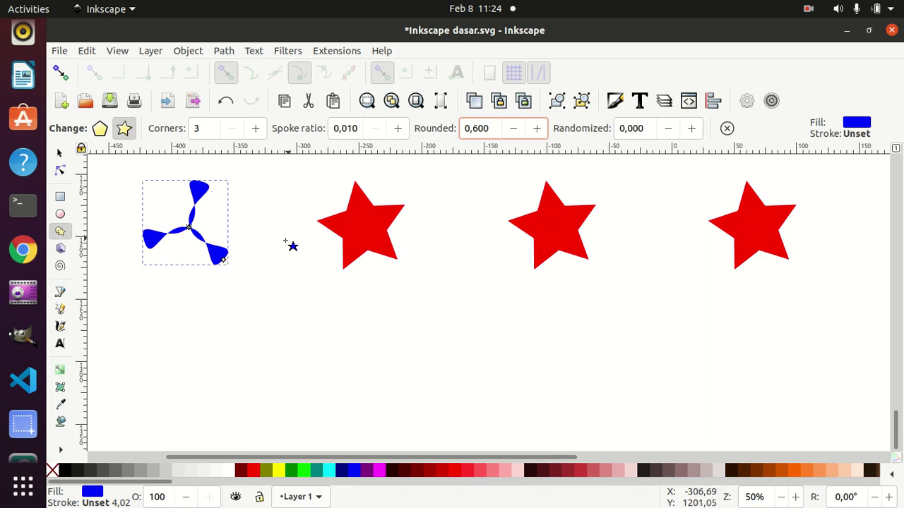
- Select the second red star and give it 3 corners
{"action": "left_click", "coordinate": [357, 224]}
{"action": "left_click_drag", "start_coordinate": [205, 129], "coordinate": [186, 128]}
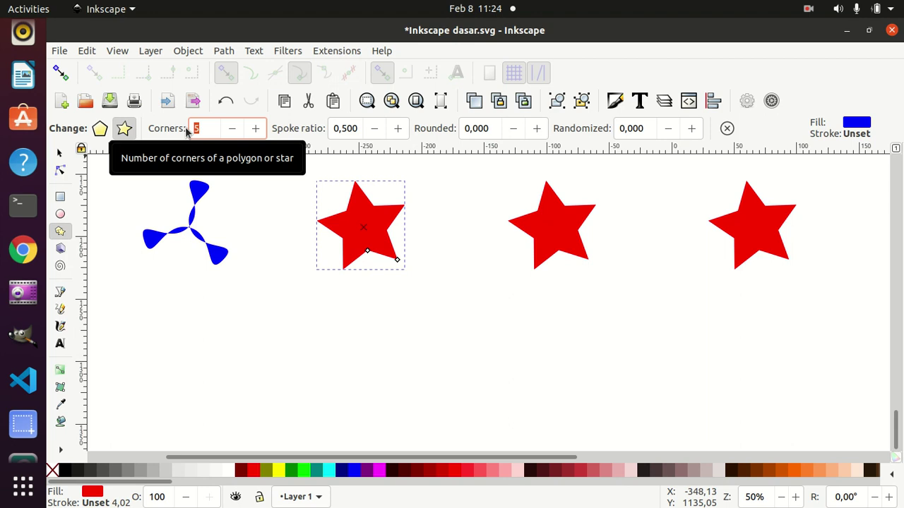
{"action": "type", "text": "3"}
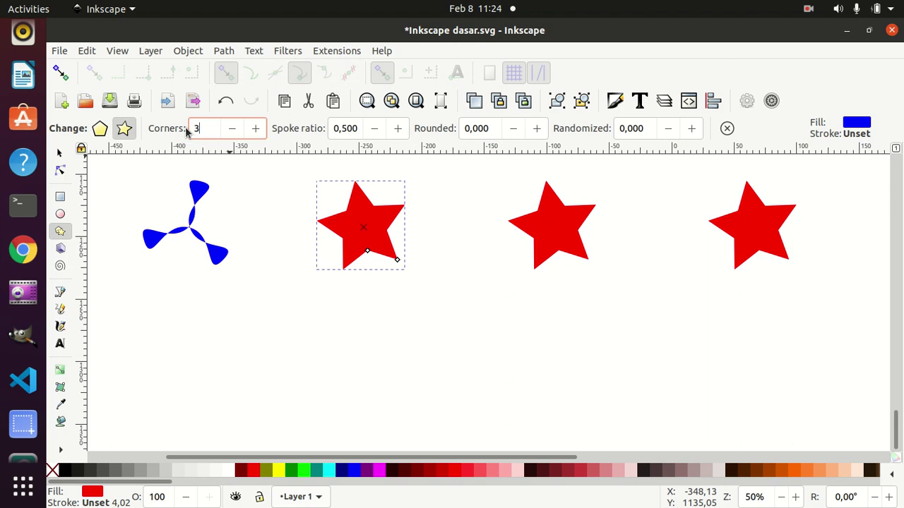
{"action": "left_click", "coordinate": [374, 129]}
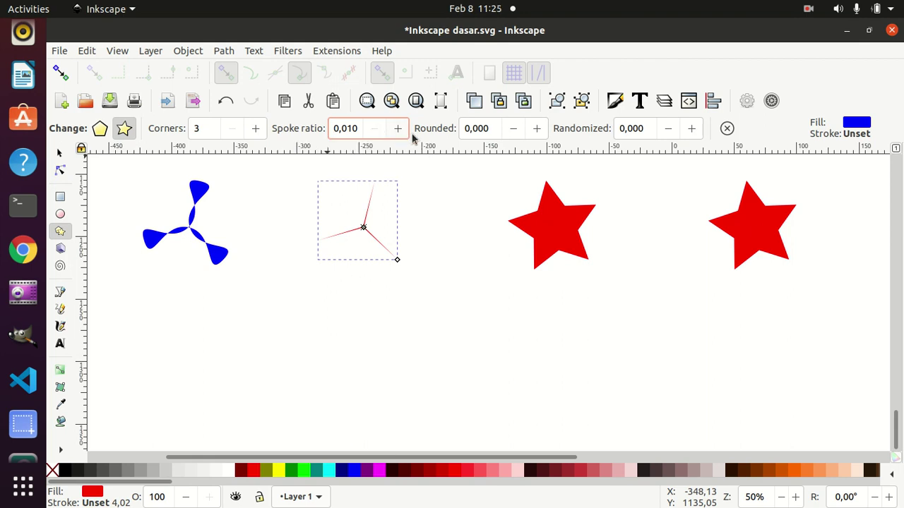
- Experiment with negative rounding on the second star, down to about -2.220
{"action": "left_click", "coordinate": [515, 130]}
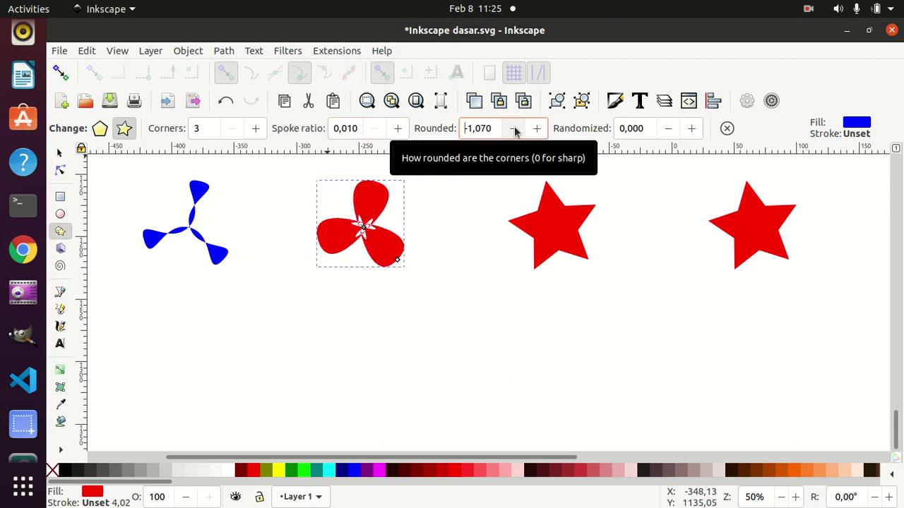
{"action": "left_click", "coordinate": [513, 129]}
{"action": "left_click", "coordinate": [513, 129]}
{"action": "left_click", "coordinate": [514, 128]}
{"action": "left_click", "coordinate": [513, 129]}
{"action": "left_click", "coordinate": [535, 130]}
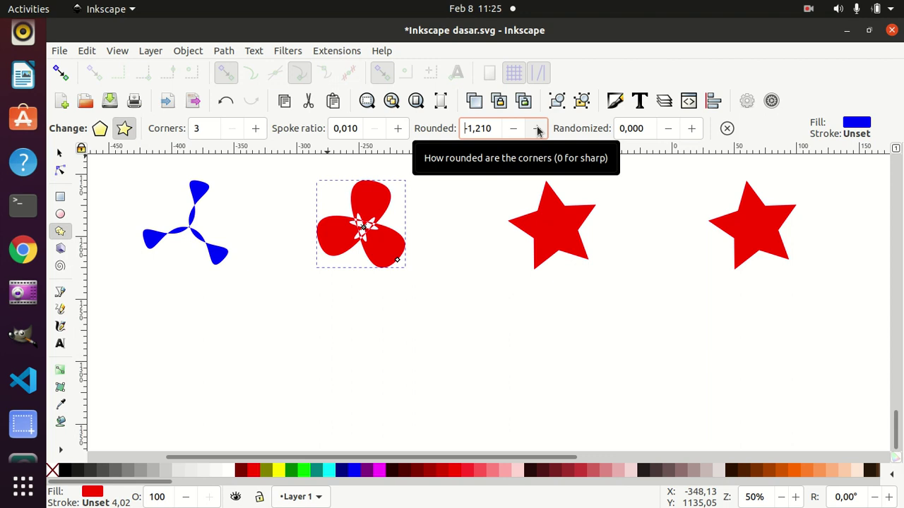
{"action": "left_click", "coordinate": [537, 128]}
{"action": "left_click", "coordinate": [537, 128]}
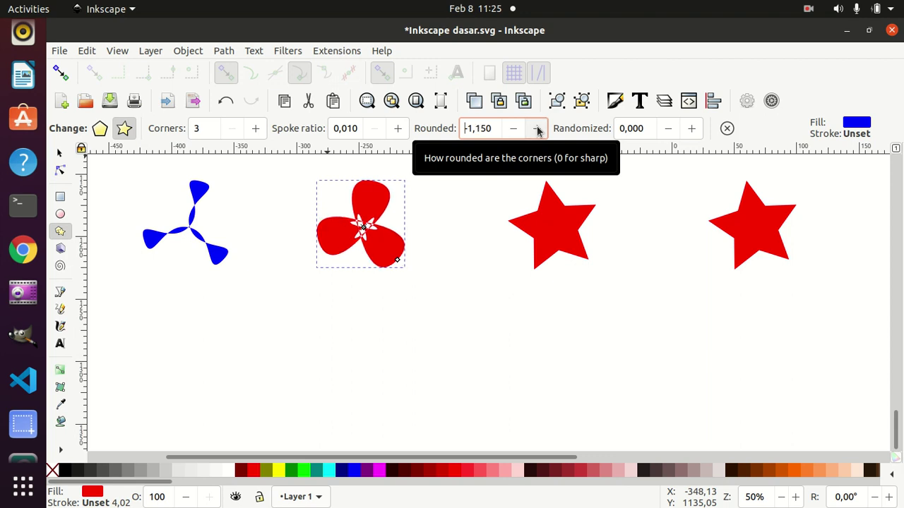
{"action": "left_click", "coordinate": [515, 128]}
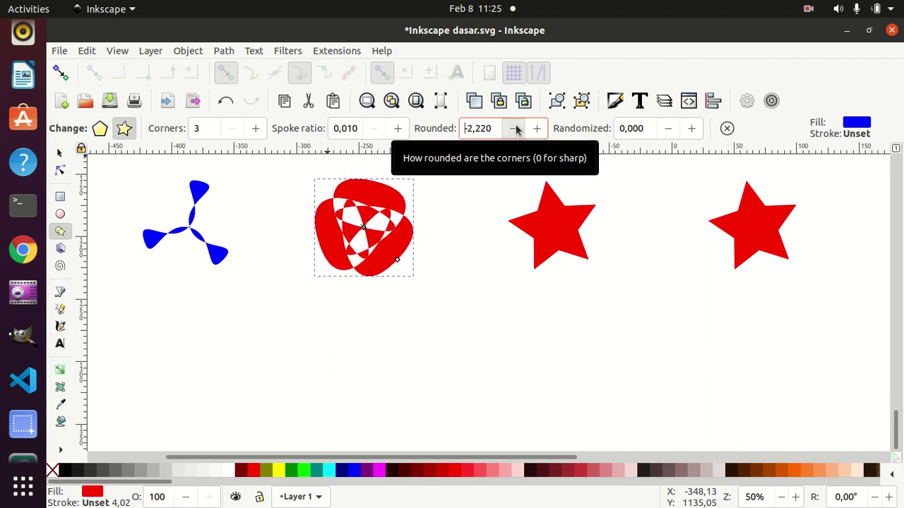
- Settle the rounding at -1.700 and fill the three-lobed shape lime green
{"action": "left_click", "coordinate": [537, 129]}
{"action": "left_click", "coordinate": [537, 129]}
{"action": "left_click", "coordinate": [536, 129]}
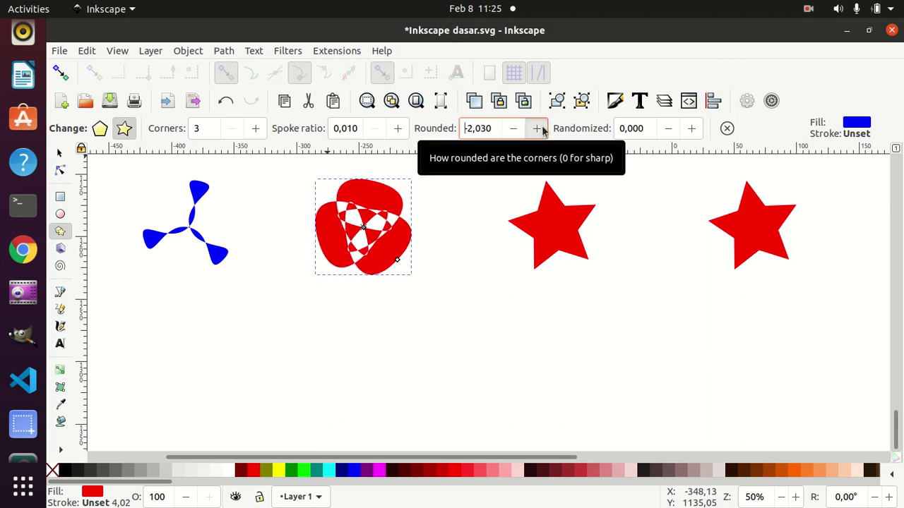
{"action": "left_click", "coordinate": [536, 129]}
{"action": "left_click", "coordinate": [537, 130]}
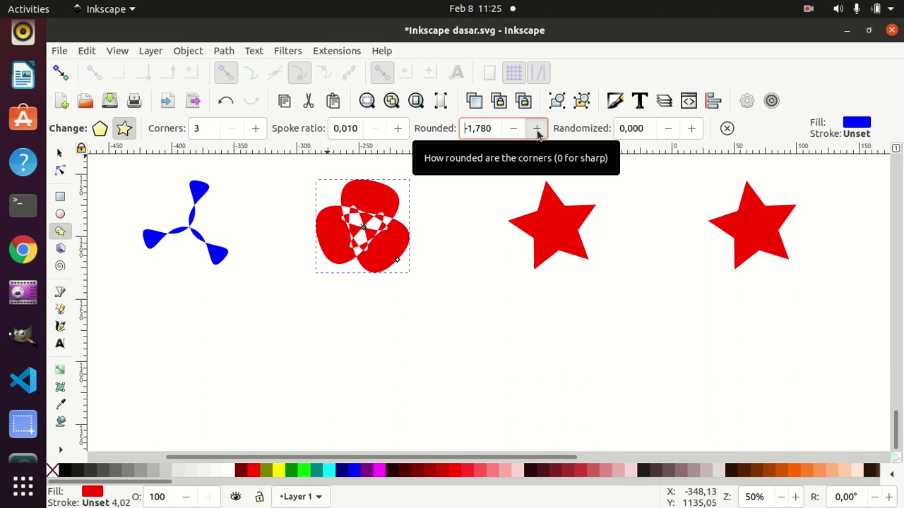
{"action": "left_click", "coordinate": [537, 130]}
{"action": "left_click", "coordinate": [537, 130]}
{"action": "left_click", "coordinate": [537, 130]}
{"action": "left_click", "coordinate": [537, 130]}
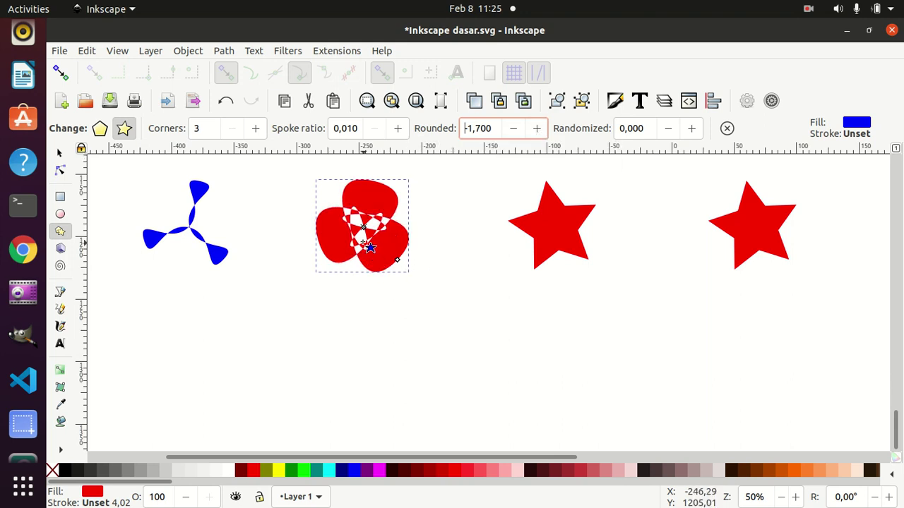
{"action": "left_click", "coordinate": [345, 470]}
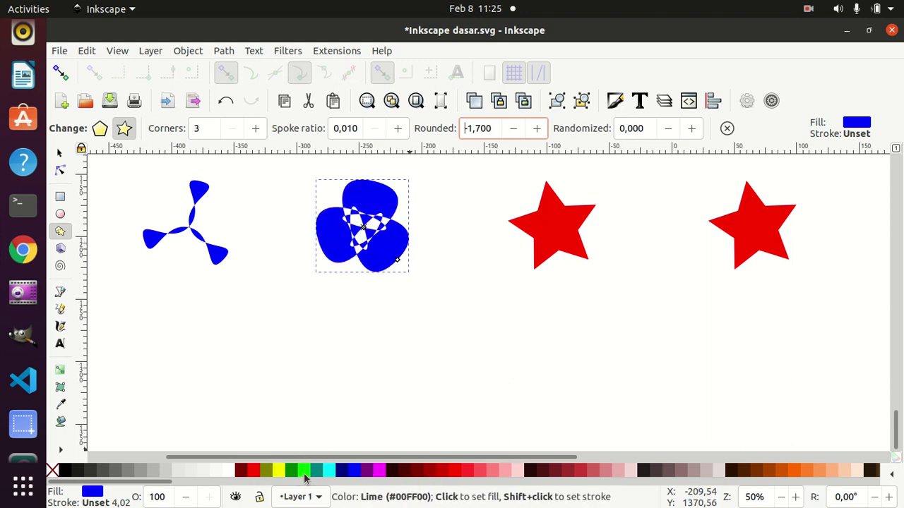
{"action": "left_click", "coordinate": [303, 470]}
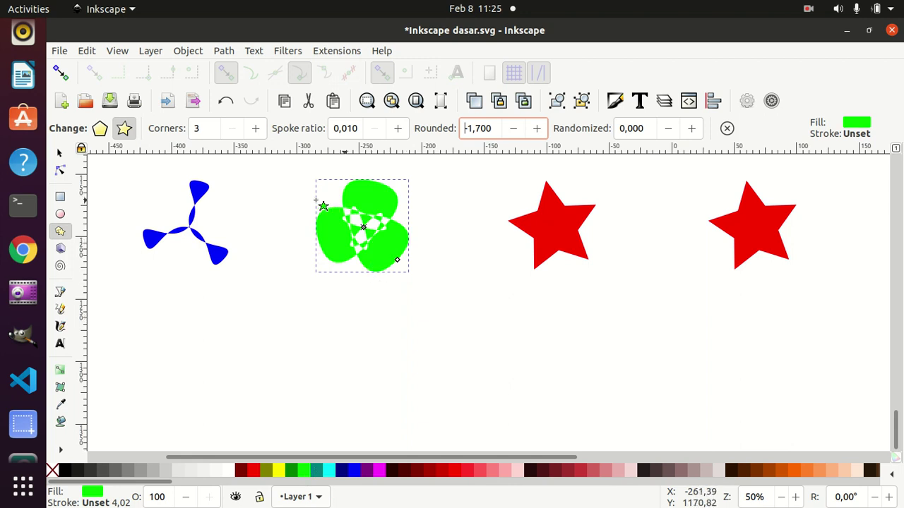
{"action": "left_click", "coordinate": [60, 154]}
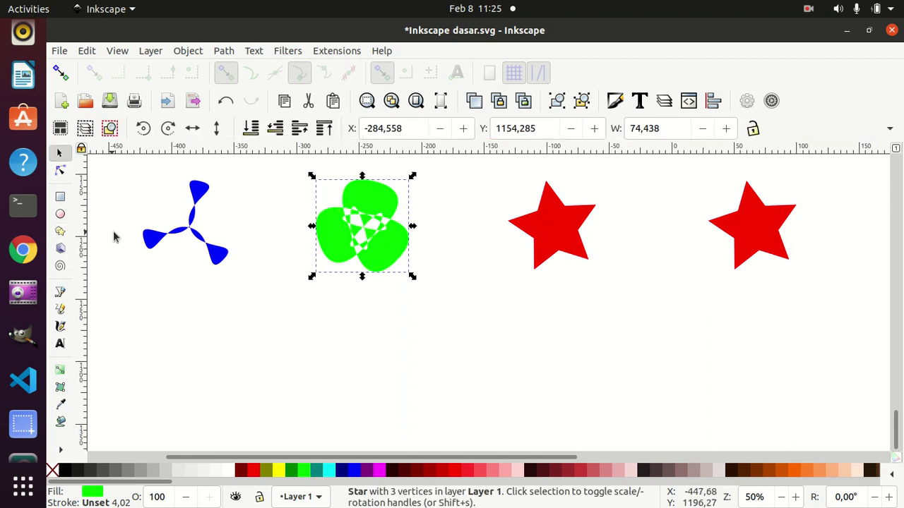
- Give the third red star 3 corners and rounding 0.550
{"action": "left_click", "coordinate": [550, 223]}
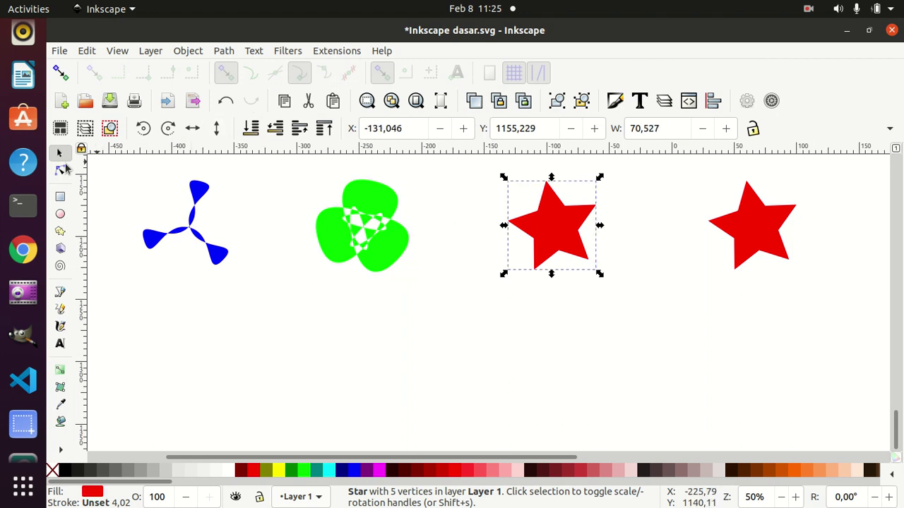
{"action": "left_click", "coordinate": [61, 232]}
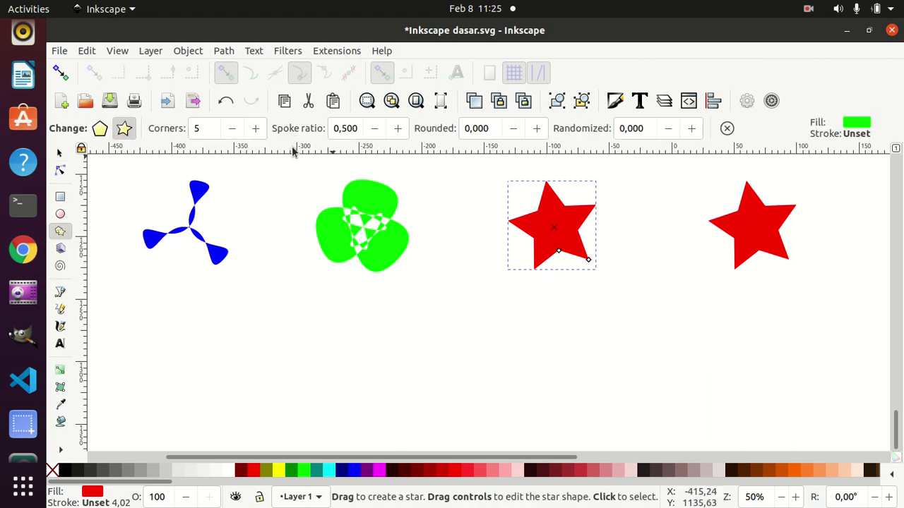
{"action": "left_click", "coordinate": [197, 129]}
{"action": "type", "text": "3"}
{"action": "key", "text": "Return"}
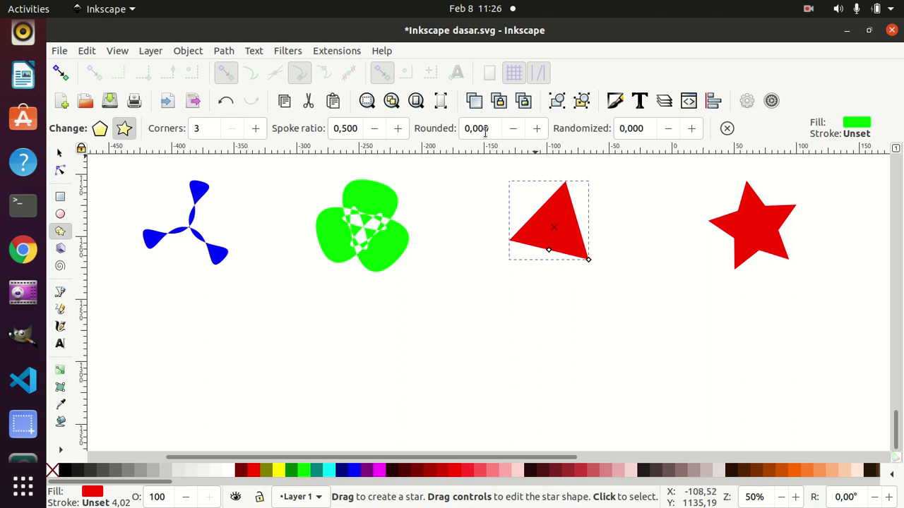
{"action": "left_click_drag", "start_coordinate": [492, 129], "coordinate": [477, 128]}
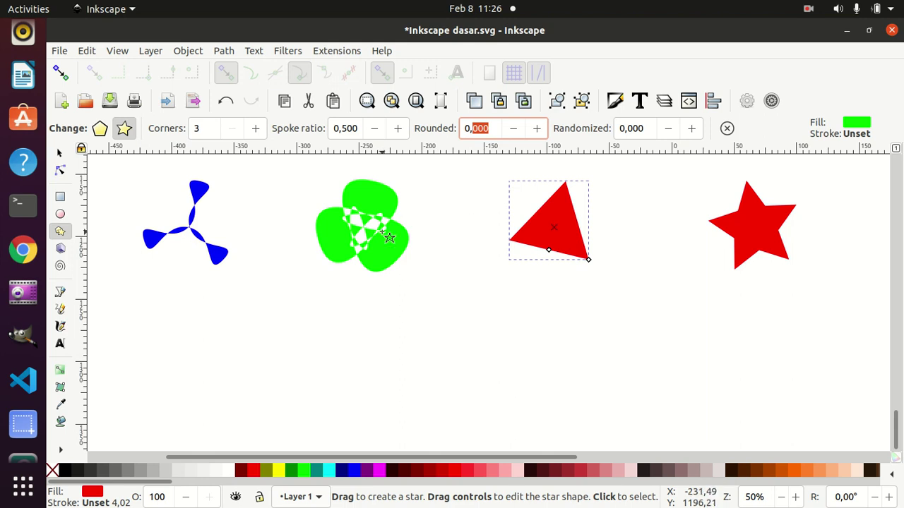
{"action": "type", "text": "55"}
{"action": "key", "text": "Return"}
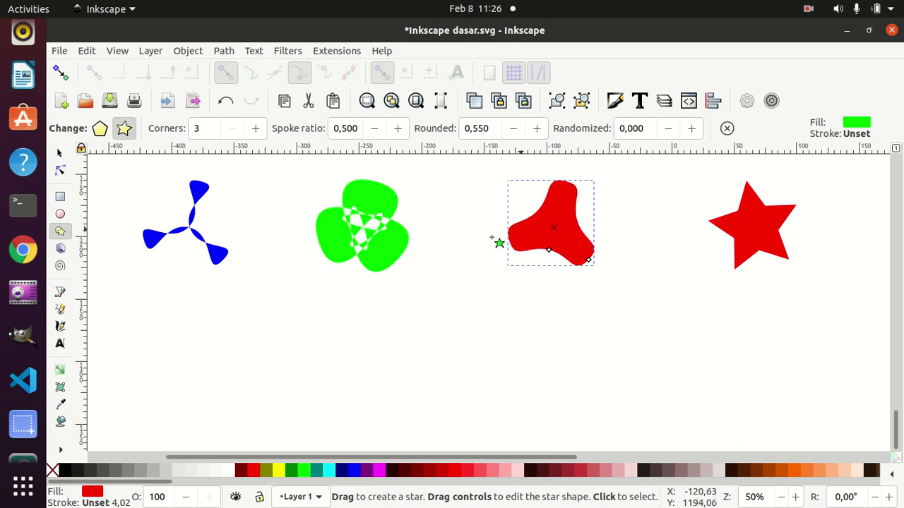
- Set the red shape's spoke ratio to 0.300 and compare it with the other shapes
{"action": "left_click", "coordinate": [376, 128]}
{"action": "double_click", "coordinate": [376, 128]}
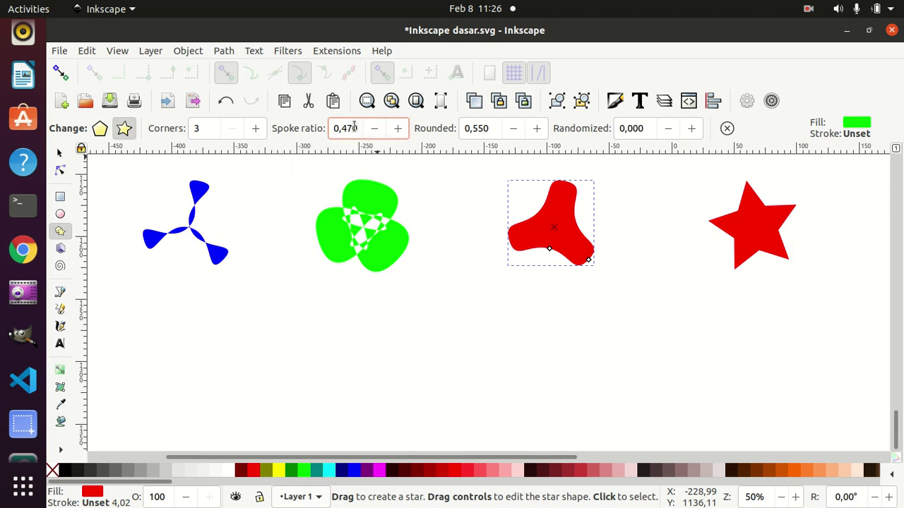
{"action": "left_click_drag", "start_coordinate": [355, 128], "coordinate": [345, 129]}
{"action": "type", "text": "300"}
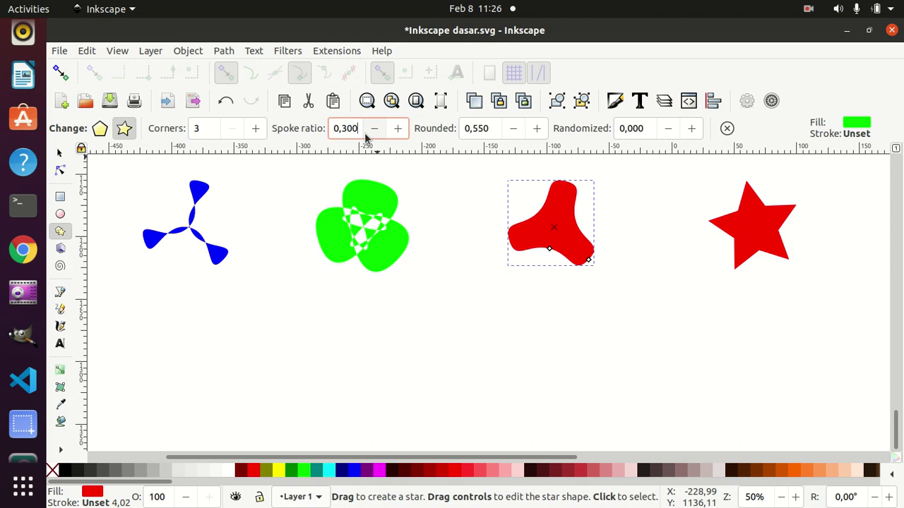
{"action": "key", "text": "Return"}
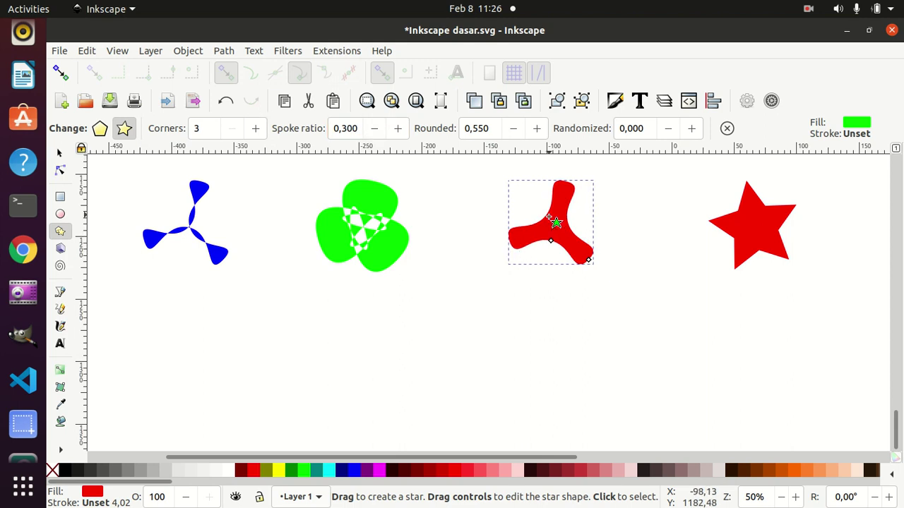
{"action": "left_click", "coordinate": [192, 219]}
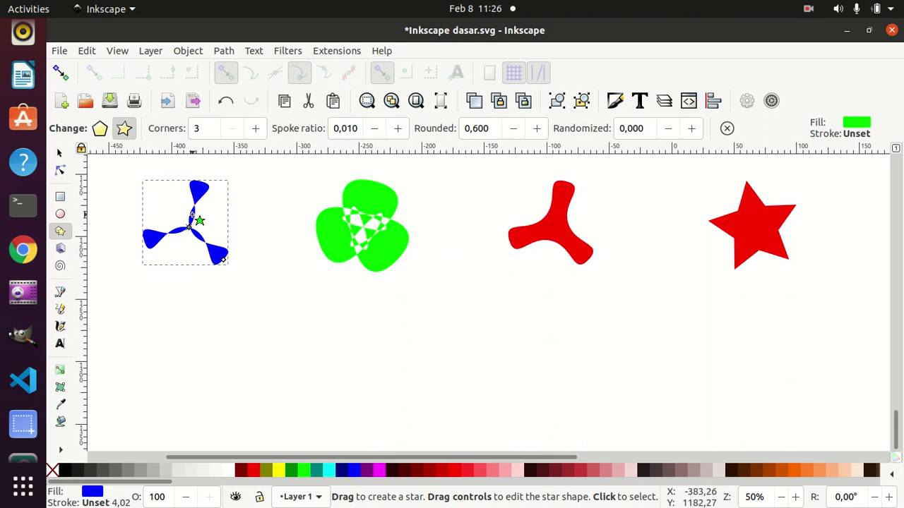
{"action": "left_click", "coordinate": [368, 235]}
{"action": "left_click", "coordinate": [565, 235]}
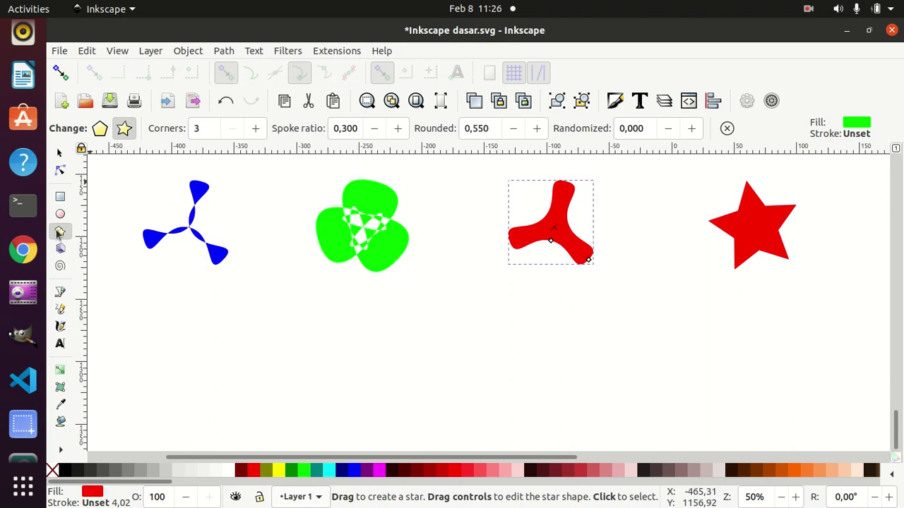
- Turn the fourth red star into a 3-cornered triangle
{"action": "left_click", "coordinate": [745, 226]}
{"action": "double_click", "coordinate": [198, 128]}
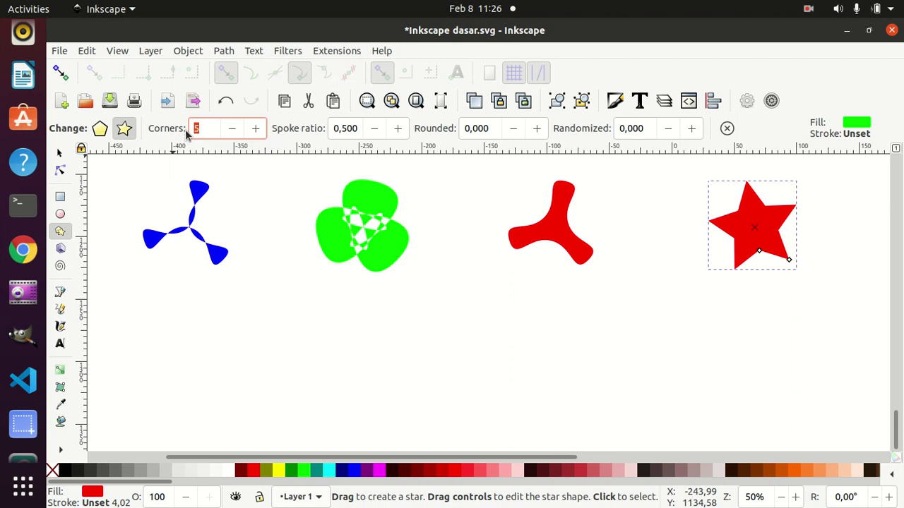
{"action": "type", "text": "3"}
{"action": "key", "text": "Return"}
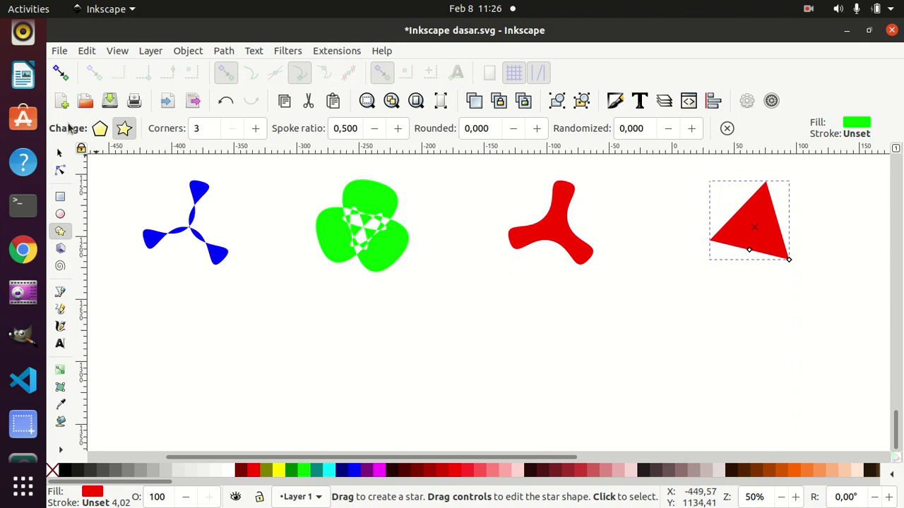
- Duplicate the red triangle and place the copy directly below it
{"action": "left_click", "coordinate": [60, 152]}
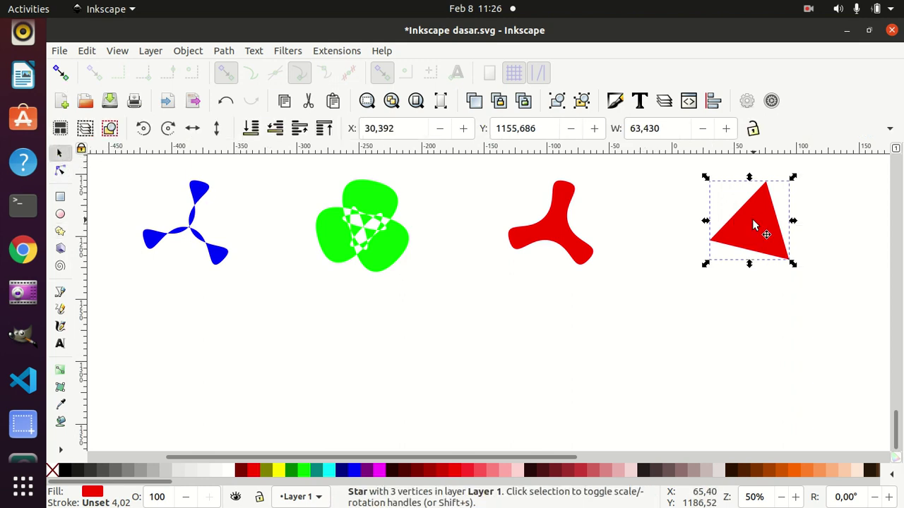
{"action": "key", "text": "shift+d"}
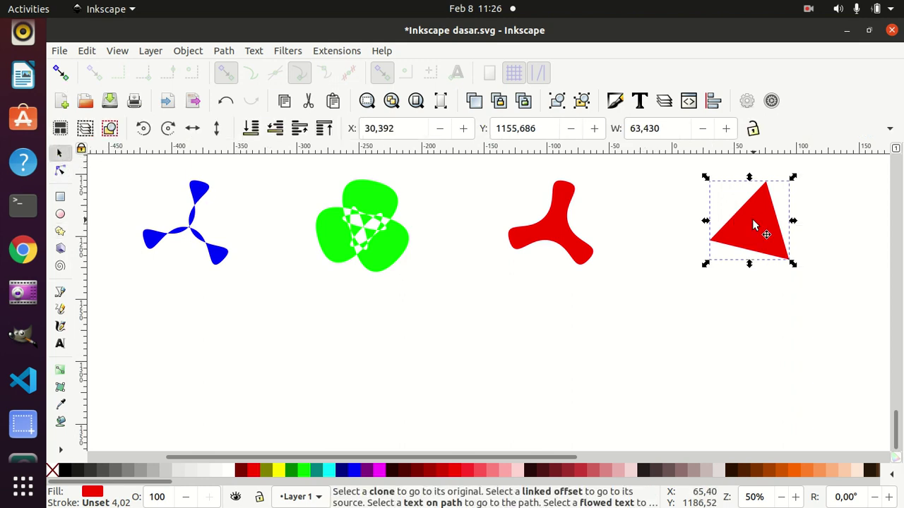
{"action": "key", "text": "ctrl+d"}
{"action": "left_click_drag", "start_coordinate": [752, 219], "coordinate": [699, 360]}
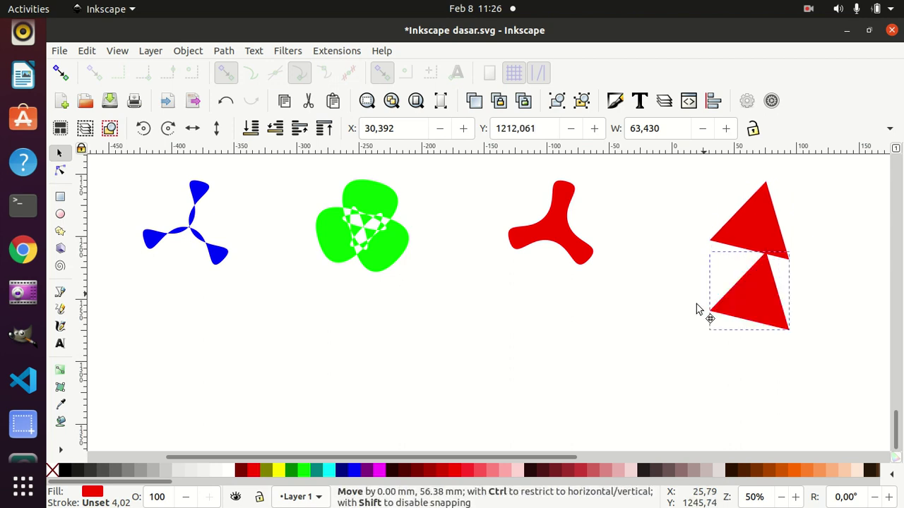
{"action": "left_click", "coordinate": [738, 225]}
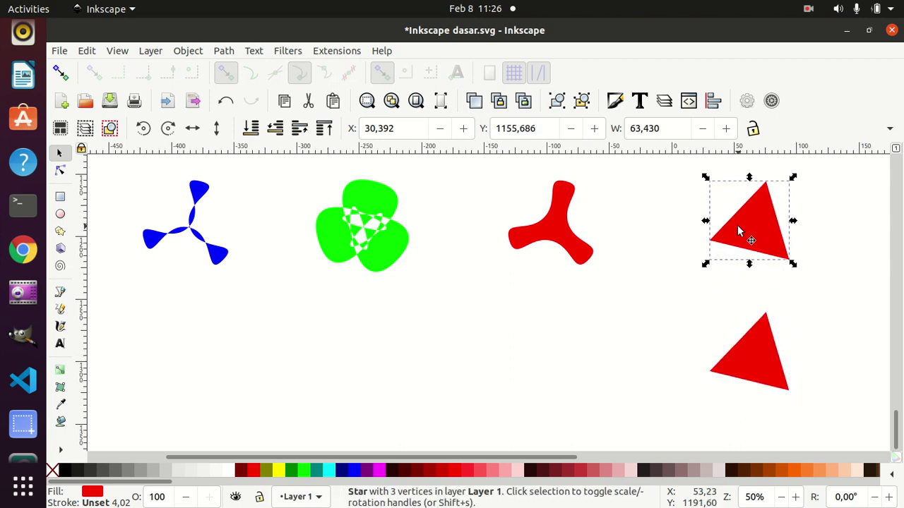
- Give the upper red triangle spoke ratio 0.010 and rounding -1.130
{"action": "left_click", "coordinate": [60, 231]}
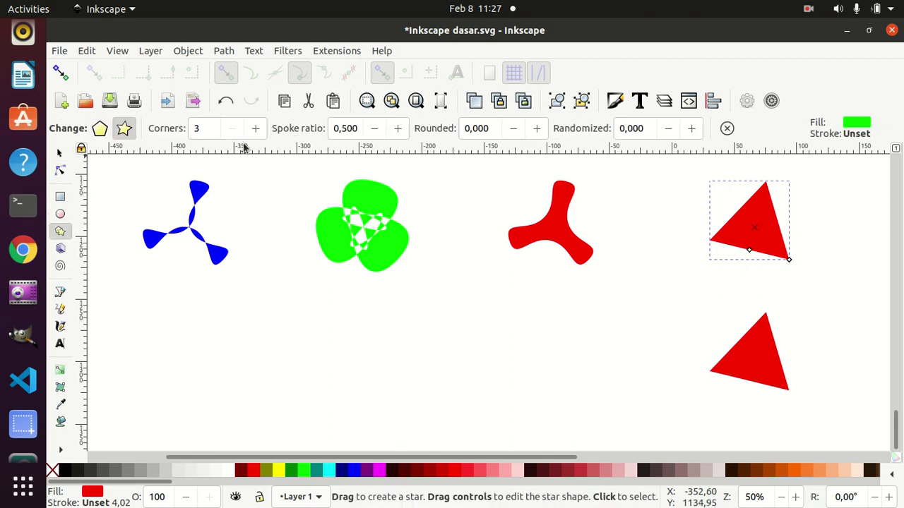
{"action": "left_click", "coordinate": [375, 129]}
{"action": "left_click", "coordinate": [375, 129]}
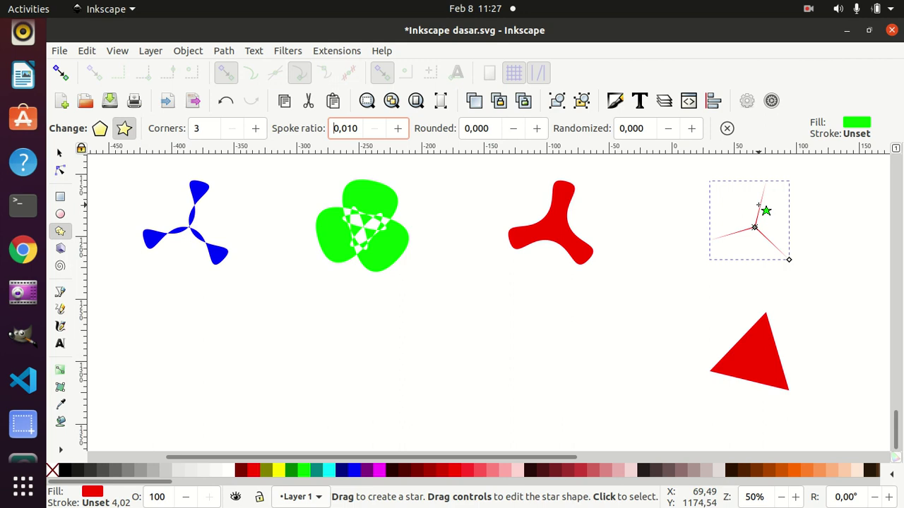
{"action": "triple_click", "coordinate": [491, 128]}
{"action": "type", "text": "-"}
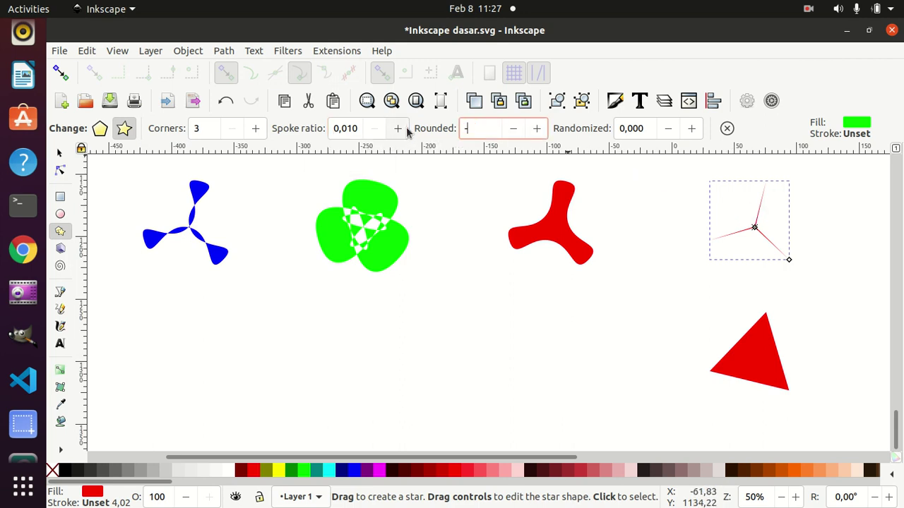
{"action": "type", "text": "1."}
{"action": "type", "text": "13"}
{"action": "type", "text": "0"}
{"action": "key", "text": "Return"}
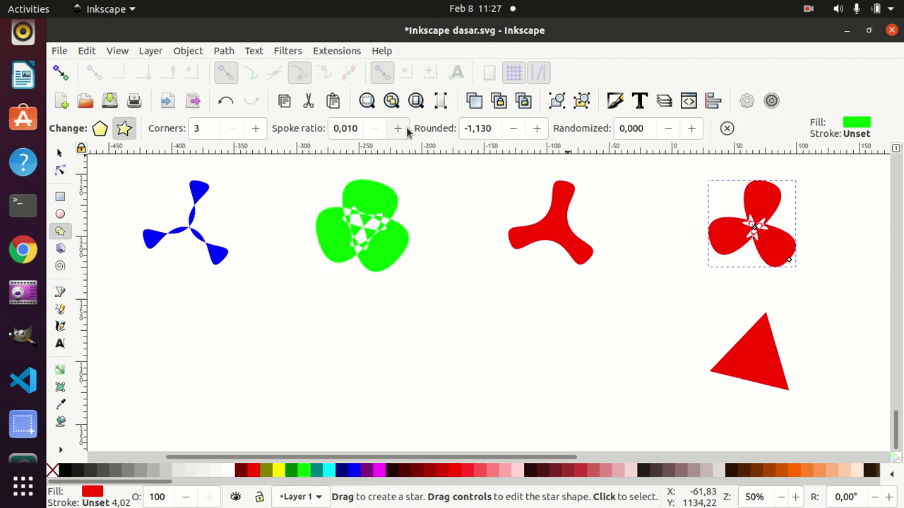
- Drag a copy of the lower red triangle left, beneath the three-armed shape
{"action": "left_click", "coordinate": [61, 156]}
{"action": "left_click", "coordinate": [751, 358]}
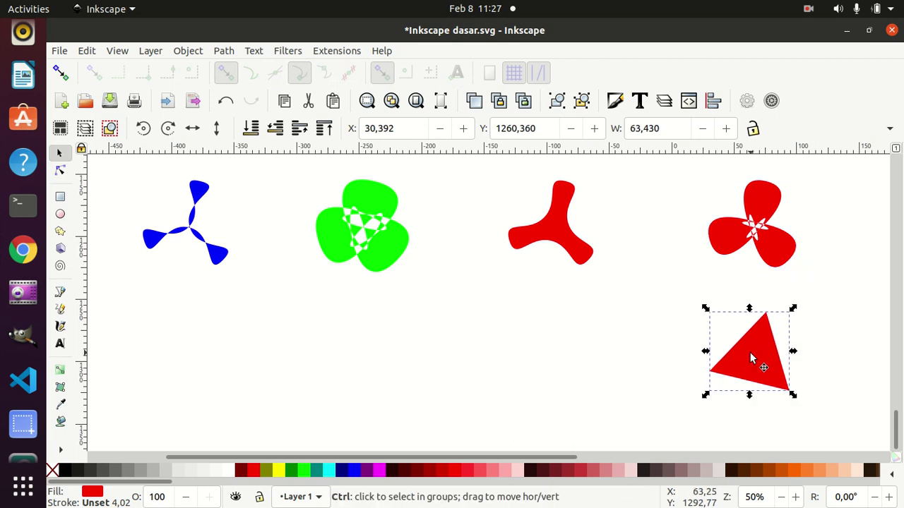
{"action": "left_click_drag", "start_coordinate": [752, 358], "coordinate": [554, 383]}
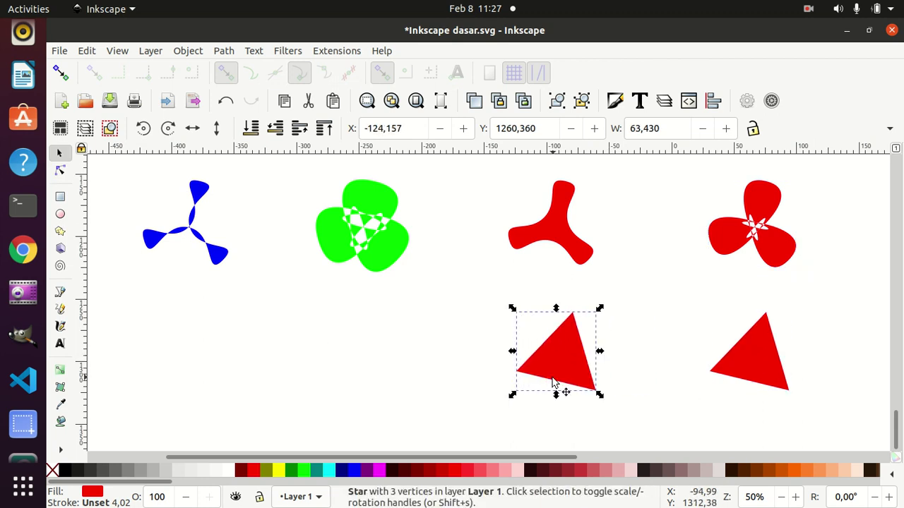
{"action": "left_click", "coordinate": [767, 368]}
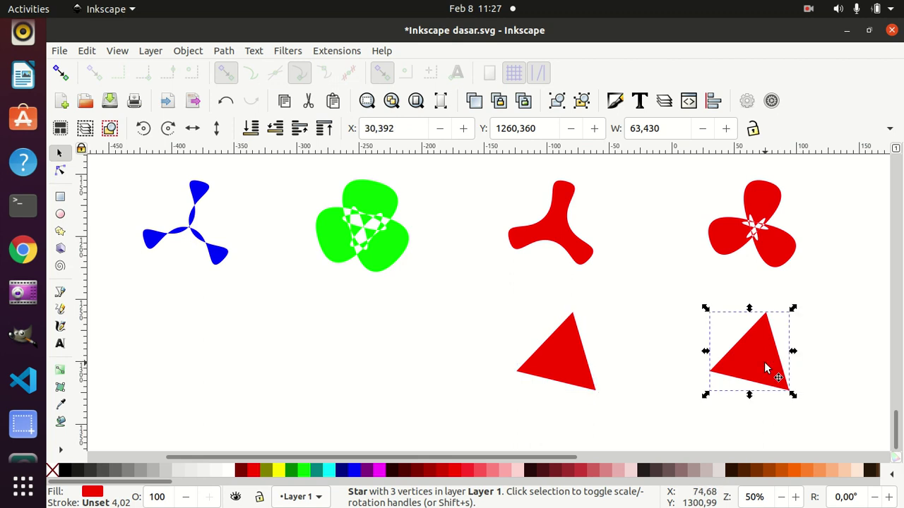
{"action": "left_click", "coordinate": [60, 231]}
{"action": "double_click", "coordinate": [197, 128]}
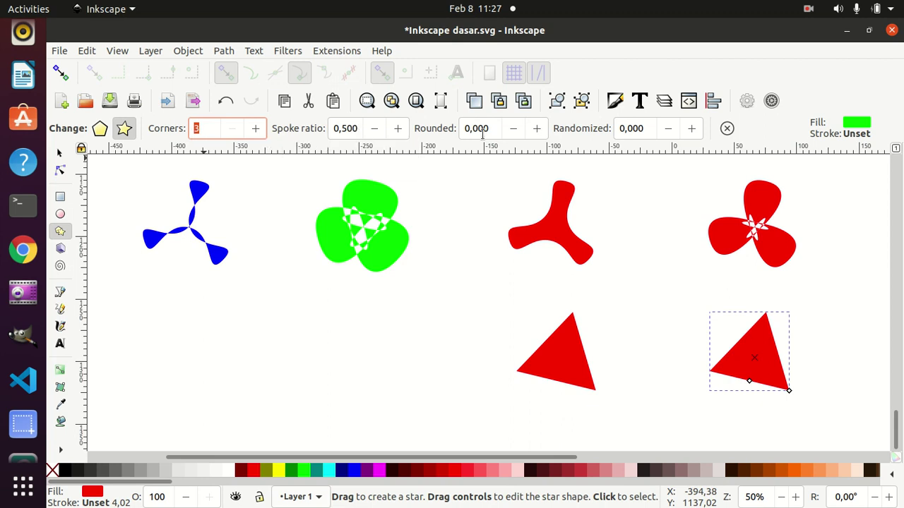
- Give the bottom-right triangle spoke ratio 1.000 and rounding -2.150, forming a pinwheel burst
{"action": "left_click", "coordinate": [354, 127]}
{"action": "left_click_drag", "start_coordinate": [354, 128], "coordinate": [292, 129]}
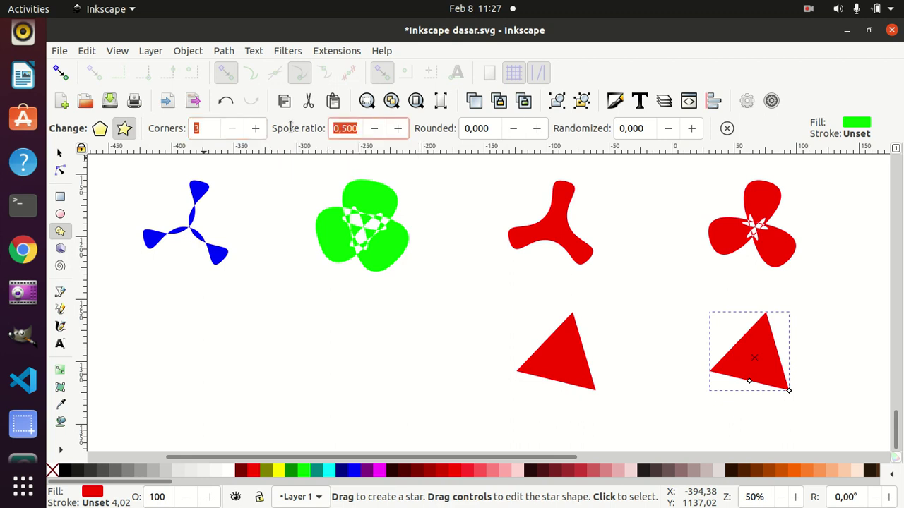
{"action": "type", "text": "1"}
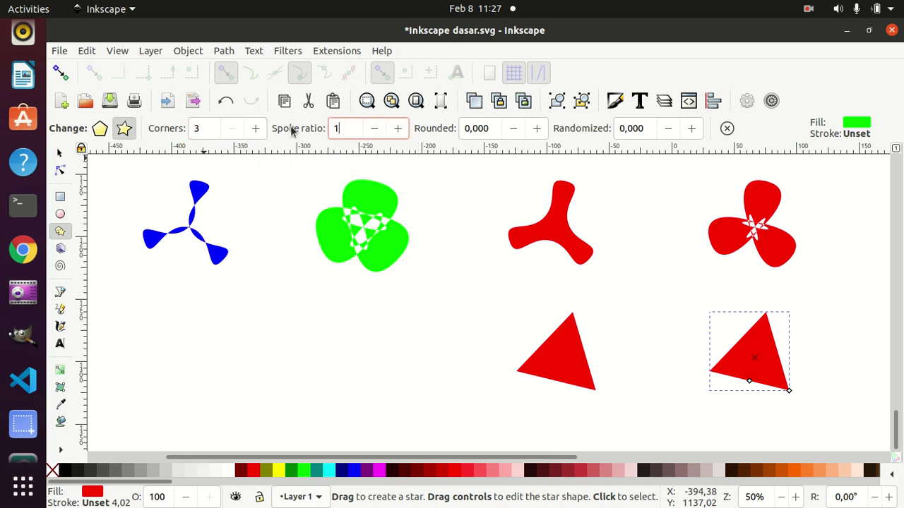
{"action": "key", "text": "Tab"}
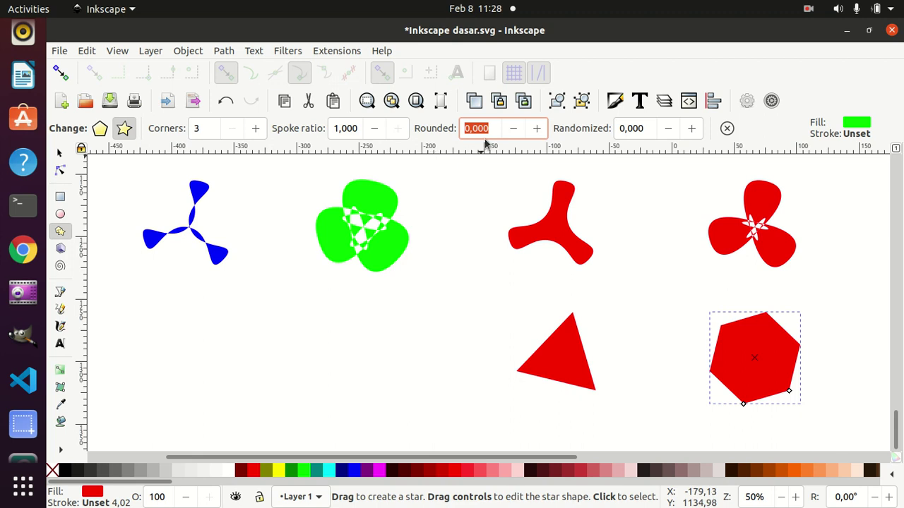
{"action": "type", "text": "-"}
{"action": "type", "text": "2.15"}
{"action": "key", "text": "Return"}
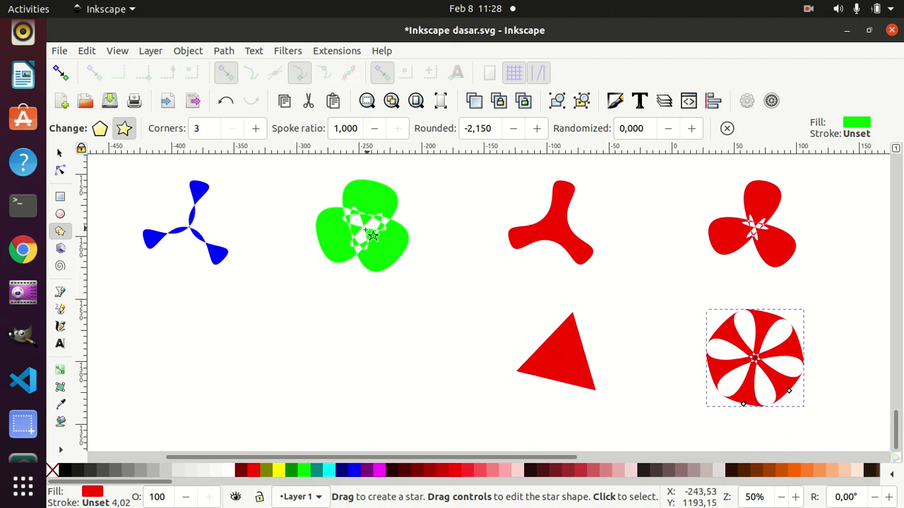
- Change the bottom-middle triangle to 5 corners, making a five-pointed star
{"action": "left_click", "coordinate": [558, 353]}
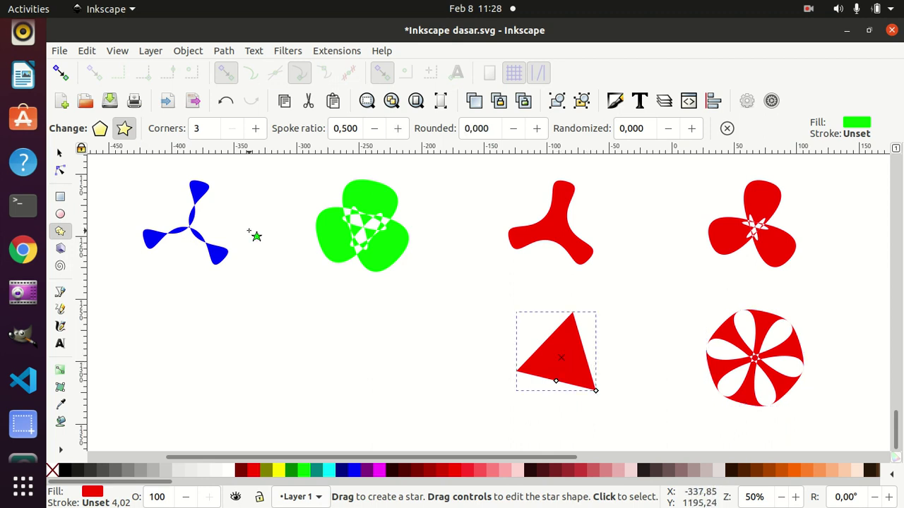
{"action": "double_click", "coordinate": [191, 129]}
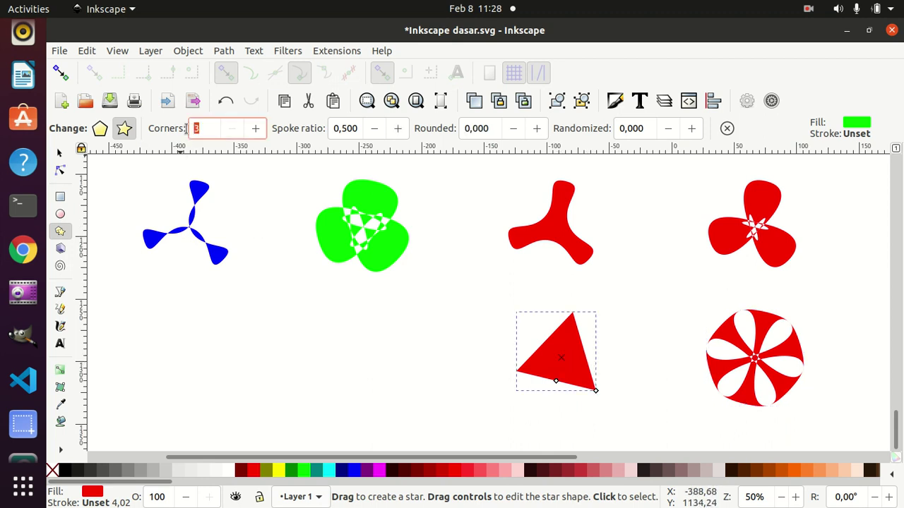
{"action": "type", "text": "5"}
{"action": "key", "text": "Return"}
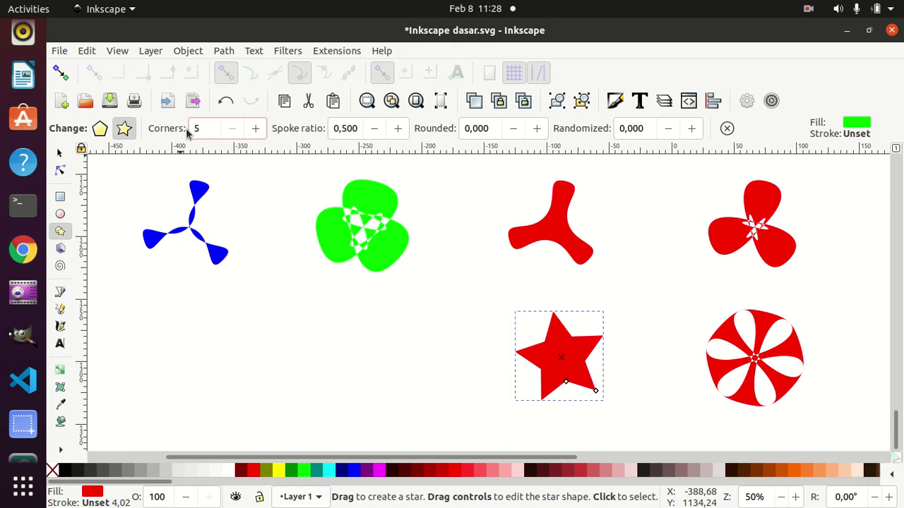
- Duplicate the star twice and move the copies left along the bottom row
{"action": "left_click", "coordinate": [59, 153]}
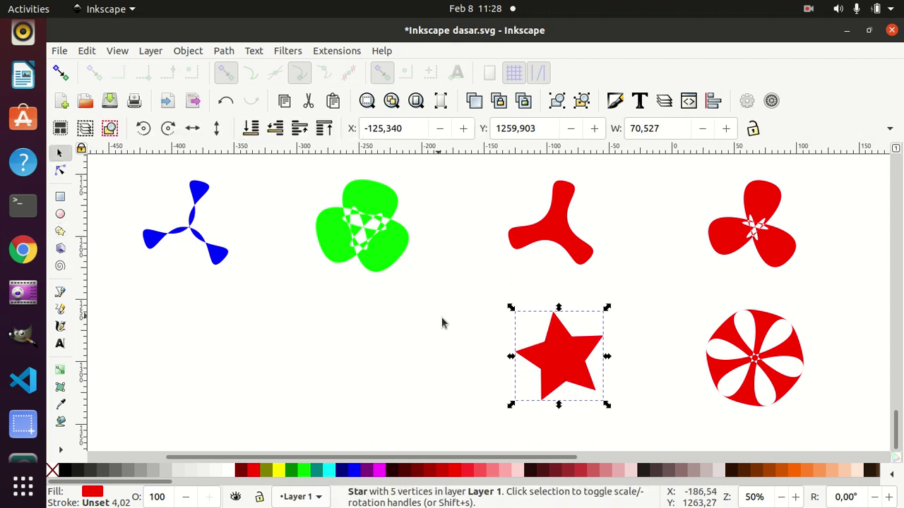
{"action": "left_click", "coordinate": [527, 380]}
{"action": "key", "text": "ctrl+d"}
{"action": "mouse_move", "coordinate": [552, 356]}
{"action": "left_mouse_down"}
{"action": "mouse_move", "coordinate": [373, 335]}
{"action": "mouse_move", "coordinate": [186, 342]}
{"action": "left_mouse_up"}
{"action": "key", "text": "ctrl+d"}
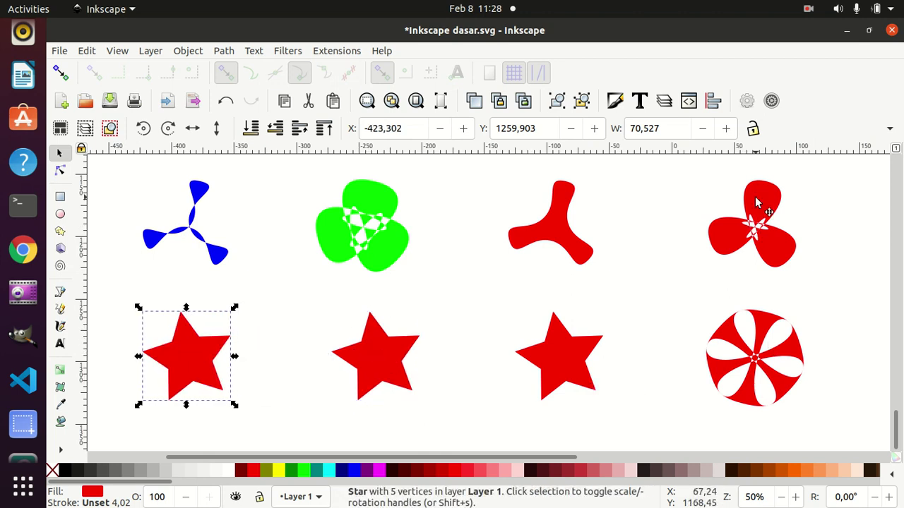
{"action": "left_click", "coordinate": [768, 210]}
- Recolour the flower orange, the three-armed shape near-black, and the pinwheel fuchsia
{"action": "left_click", "coordinate": [795, 471]}
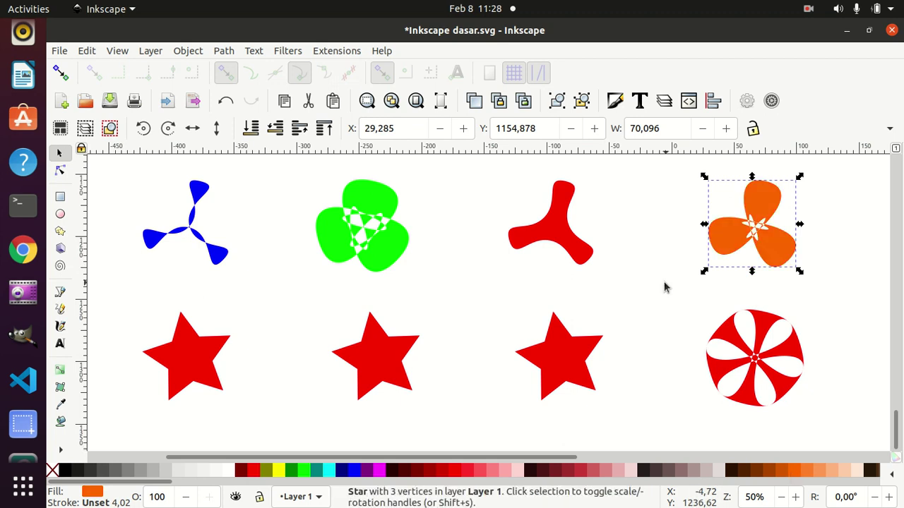
{"action": "left_click", "coordinate": [568, 237]}
{"action": "left_click", "coordinate": [648, 471]}
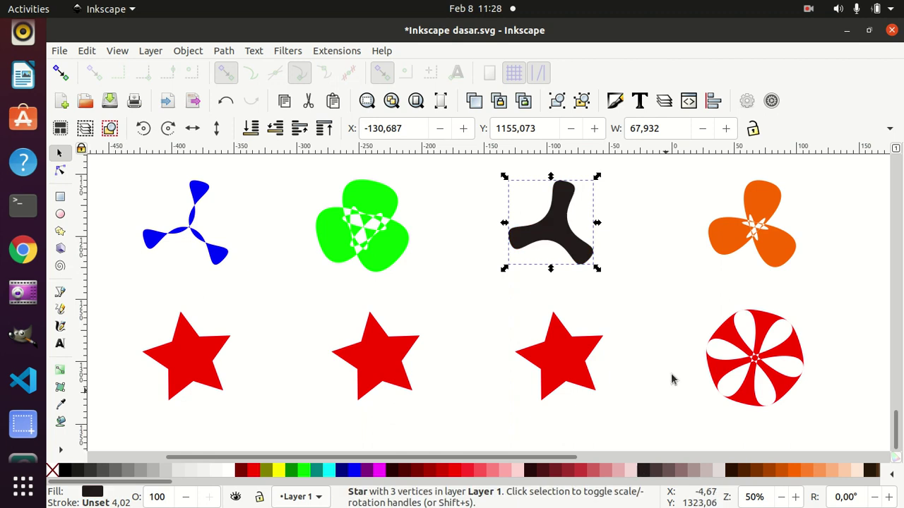
{"action": "left_click", "coordinate": [763, 344]}
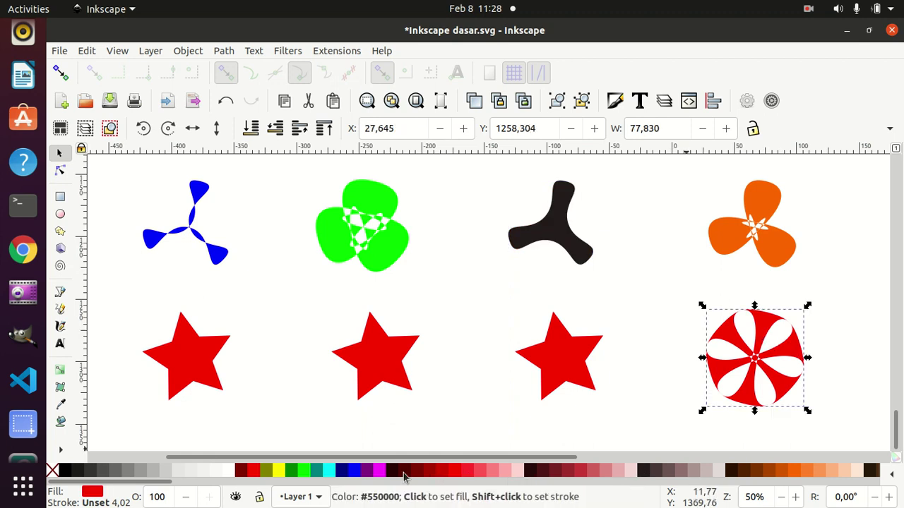
{"action": "left_click", "coordinate": [379, 471]}
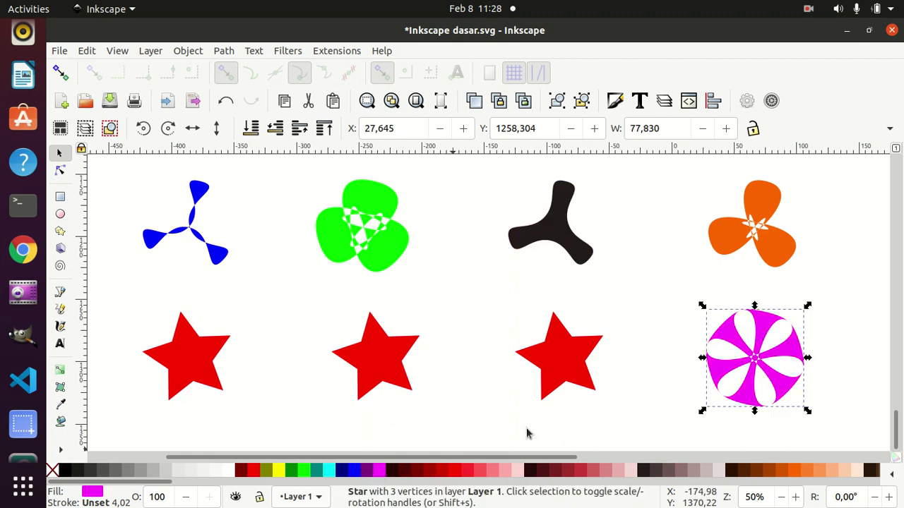
{"action": "left_click", "coordinate": [565, 362]}
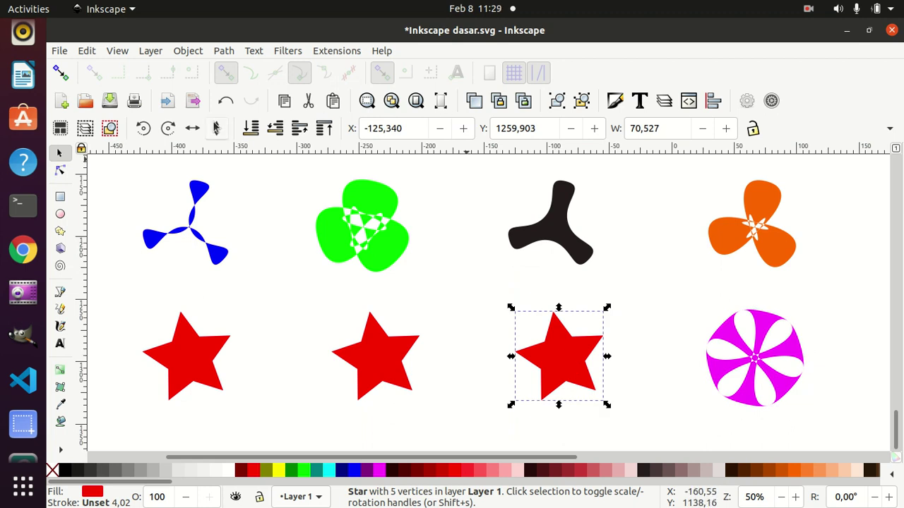
- Give the third red star spoke ratio 1.000, rounding -3.300, and a cyan fill
{"action": "left_click", "coordinate": [60, 232]}
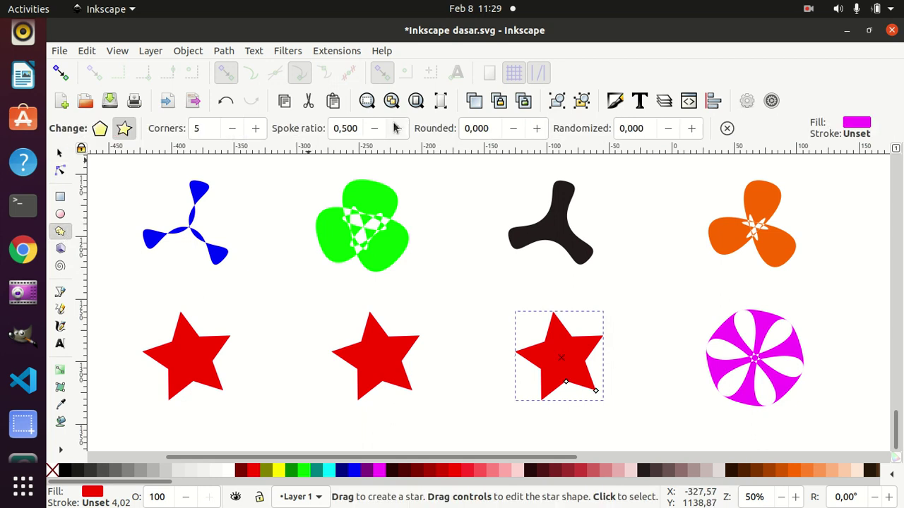
{"action": "left_click", "coordinate": [374, 134]}
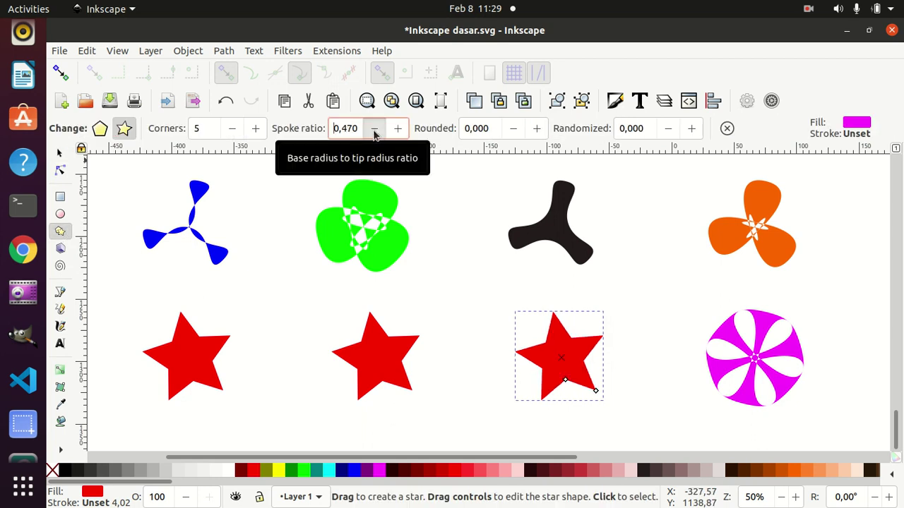
{"action": "left_click", "coordinate": [374, 135]}
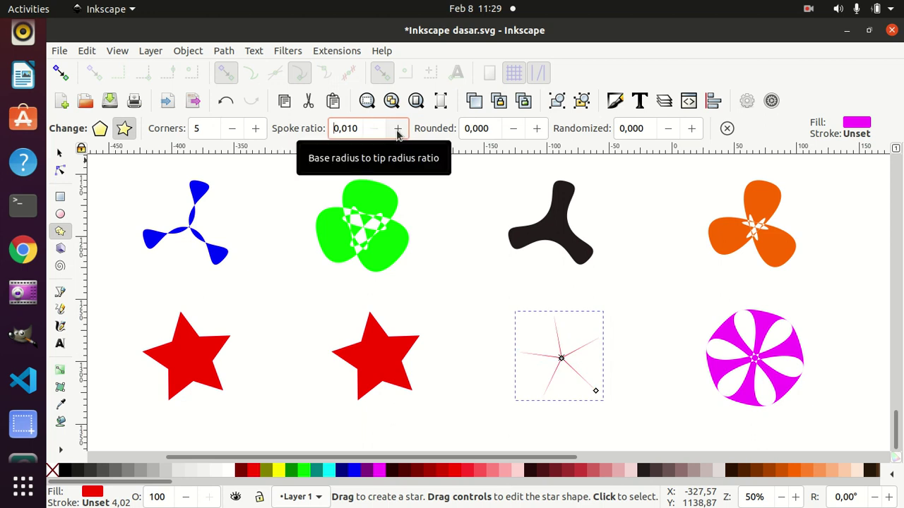
{"action": "left_click", "coordinate": [398, 129]}
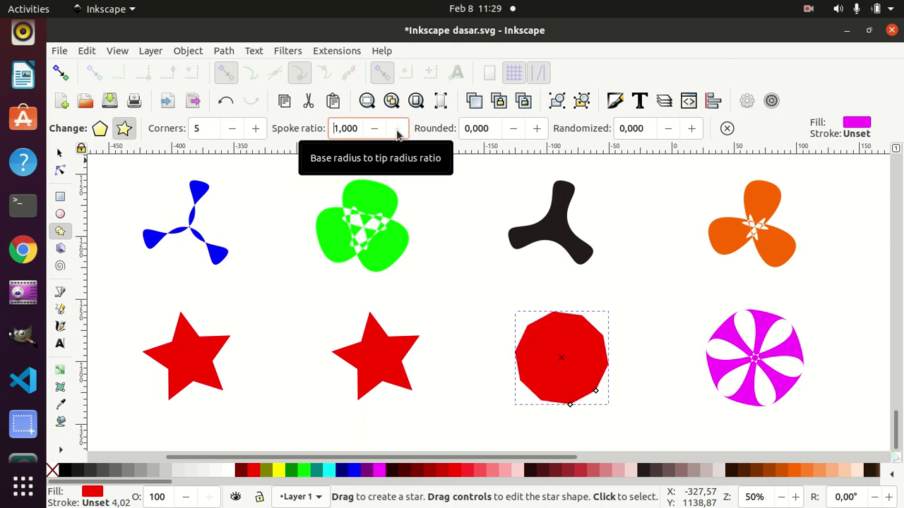
{"action": "triple_click", "coordinate": [490, 127]}
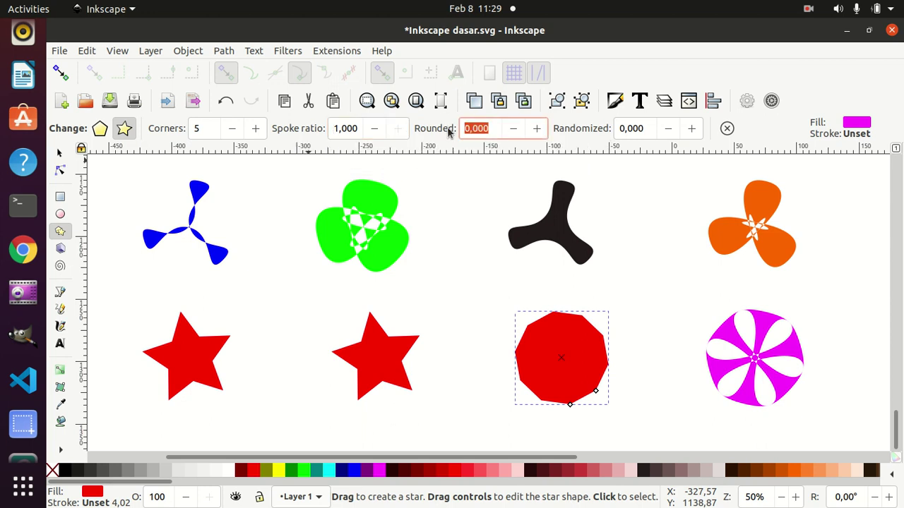
{"action": "type", "text": "-"}
{"action": "type", "text": "3"}
{"action": "type", "text": ".3"}
{"action": "key", "text": "Tab"}
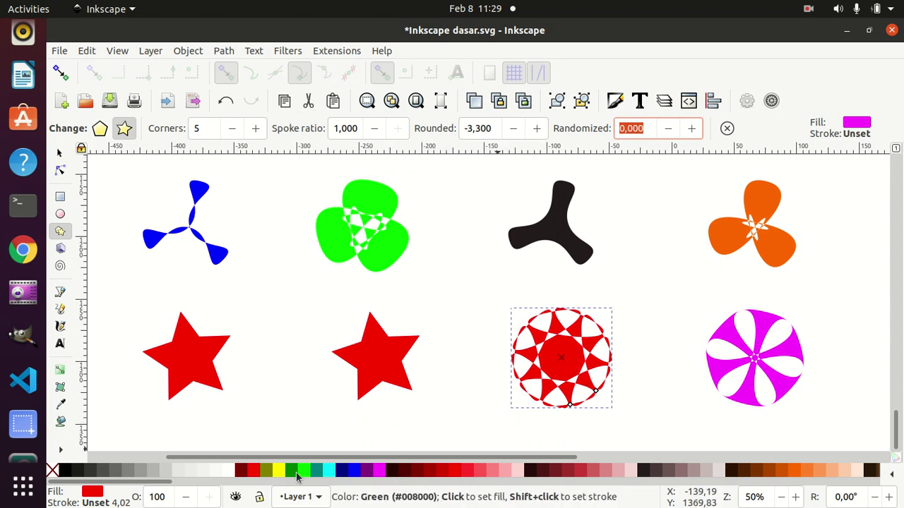
{"action": "left_click", "coordinate": [329, 472]}
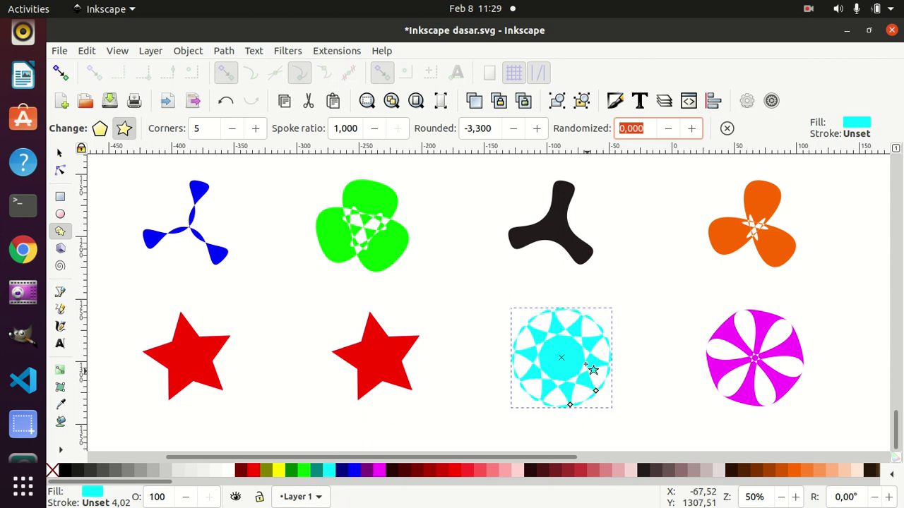
{"action": "left_click", "coordinate": [376, 360]}
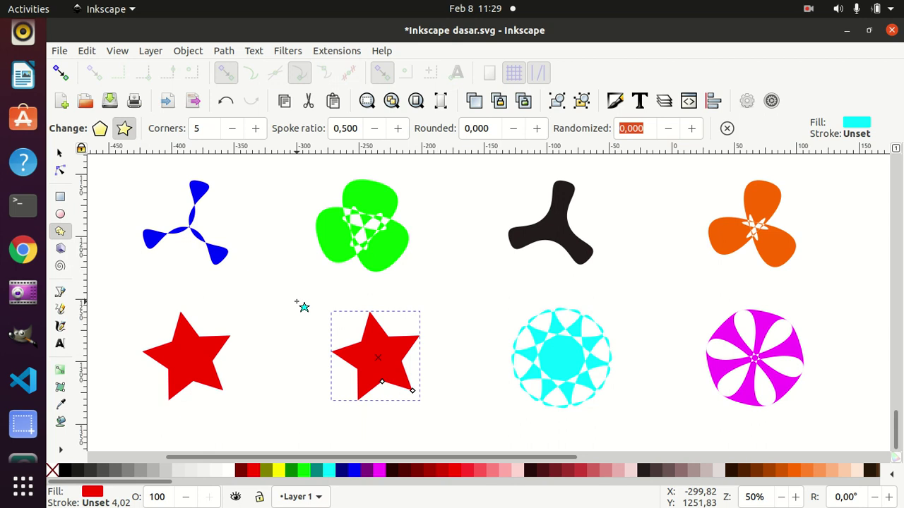
- Make the second red star a blue flower with spoke ratio 0.010 and rounding -2.300
{"action": "left_click", "coordinate": [376, 129]}
{"action": "left_click", "coordinate": [376, 129]}
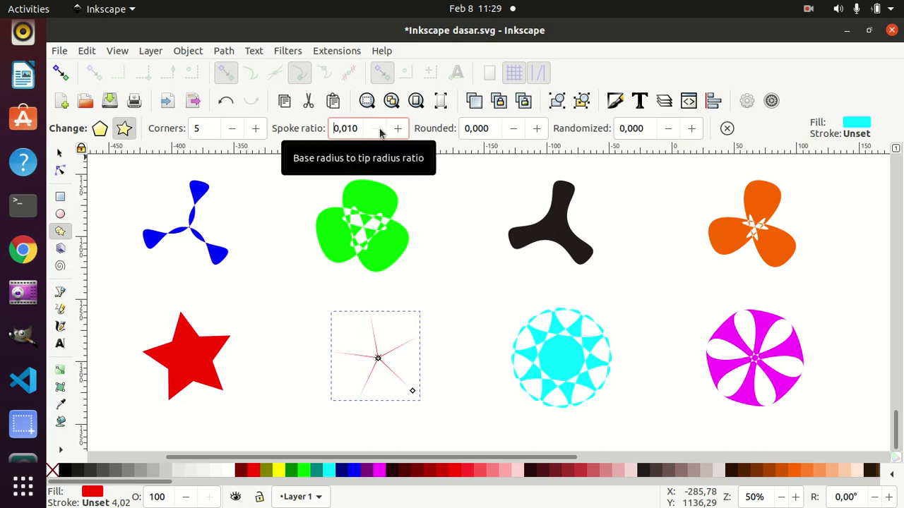
{"action": "left_click_drag", "start_coordinate": [488, 127], "coordinate": [465, 127]}
{"action": "key", "text": "BackSpace"}
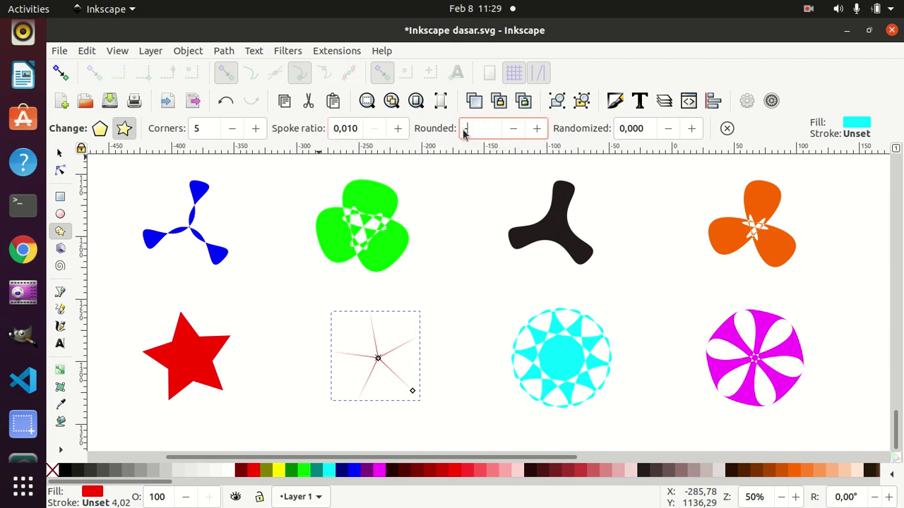
{"action": "type", "text": "-2"}
{"action": "type", "text": ".3"}
{"action": "key", "text": "Return"}
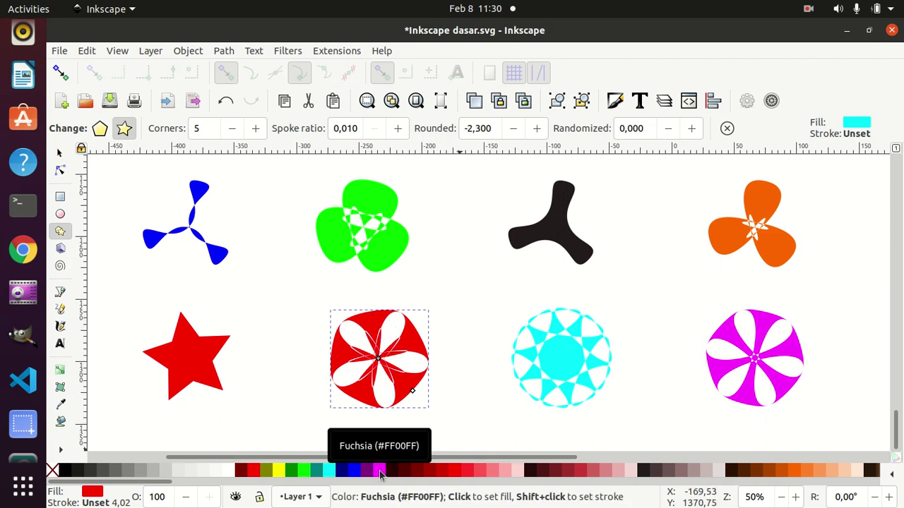
{"action": "left_click", "coordinate": [353, 471]}
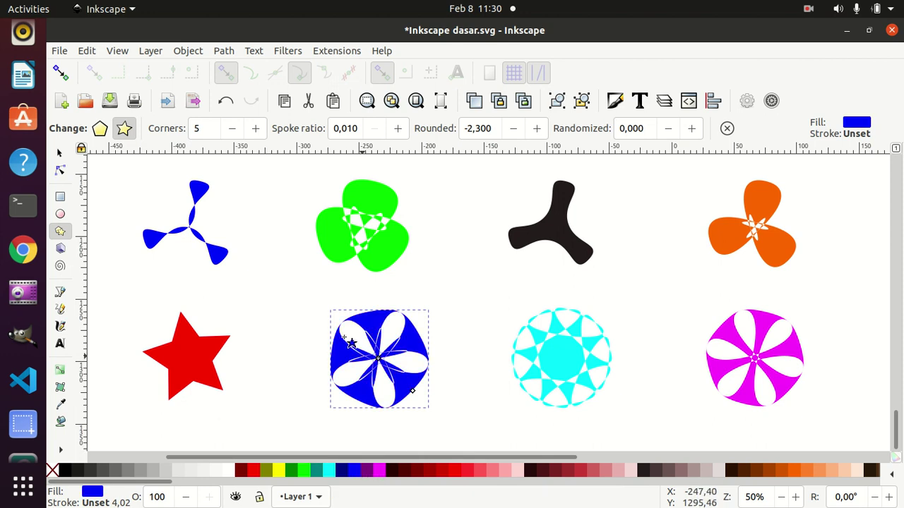
{"action": "left_click", "coordinate": [203, 368]}
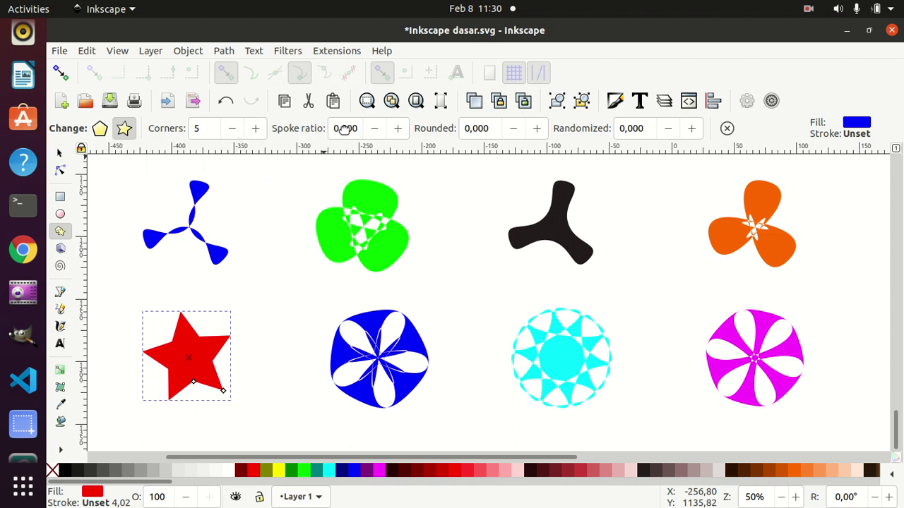
- Give the first red star spoke ratio 0.010 and rounding -2.300
{"action": "left_click_drag", "start_coordinate": [354, 127], "coordinate": [315, 132]}
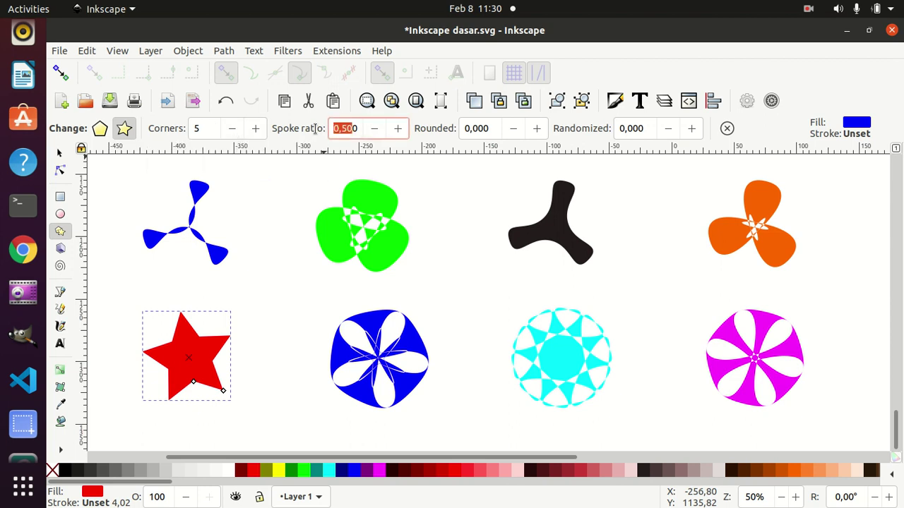
{"action": "key", "text": "BackSpace"}
{"action": "type", "text": "1"}
{"action": "key", "text": "BackSpace"}
{"action": "type", "text": "0.1"}
{"action": "type", "text": "0"}
{"action": "type", "text": "1"}
{"action": "key", "text": "BackSpace"}
{"action": "key", "text": "BackSpace"}
{"action": "key", "text": "BackSpace"}
{"action": "type", "text": "010"}
{"action": "key", "text": "Tab"}
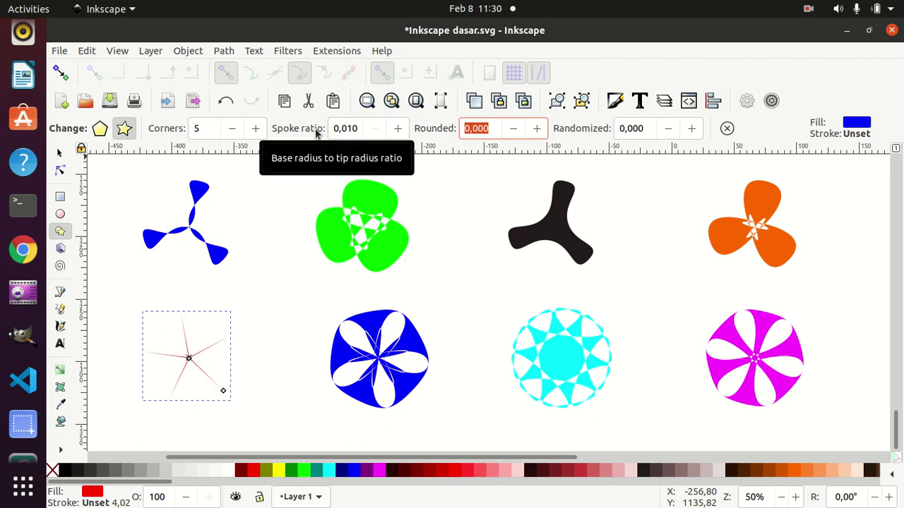
{"action": "type", "text": "-2"}
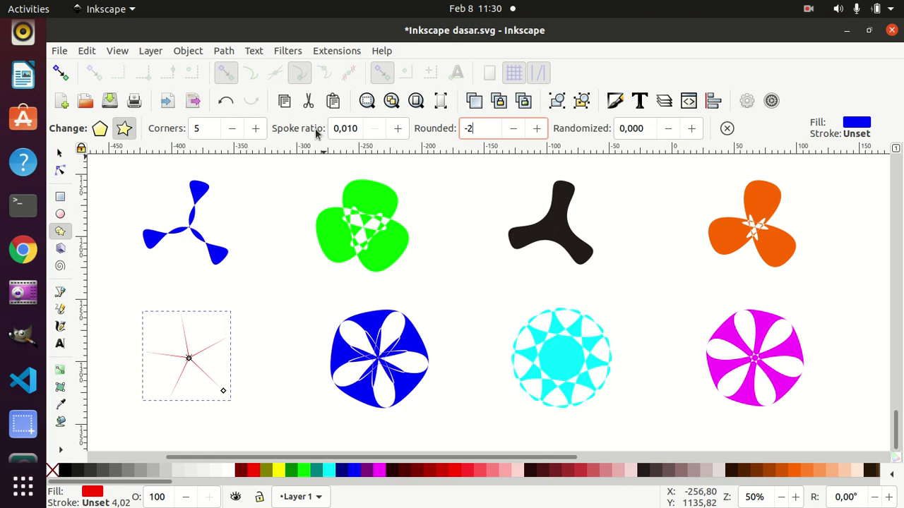
{"action": "type", "text": ".300"}
{"action": "key", "text": "Return"}
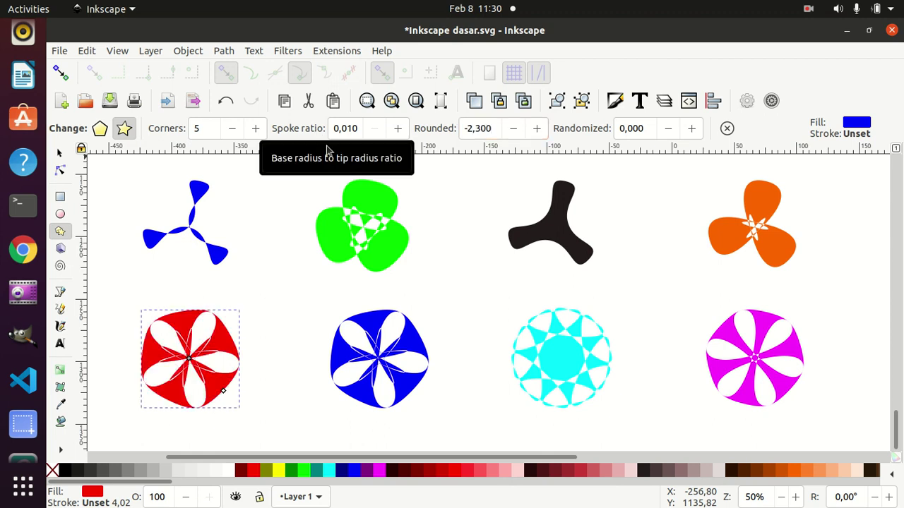
- Adjust it to spoke ratio 0.100 and rounding -1.510 for five rounded petals
{"action": "double_click", "coordinate": [364, 132]}
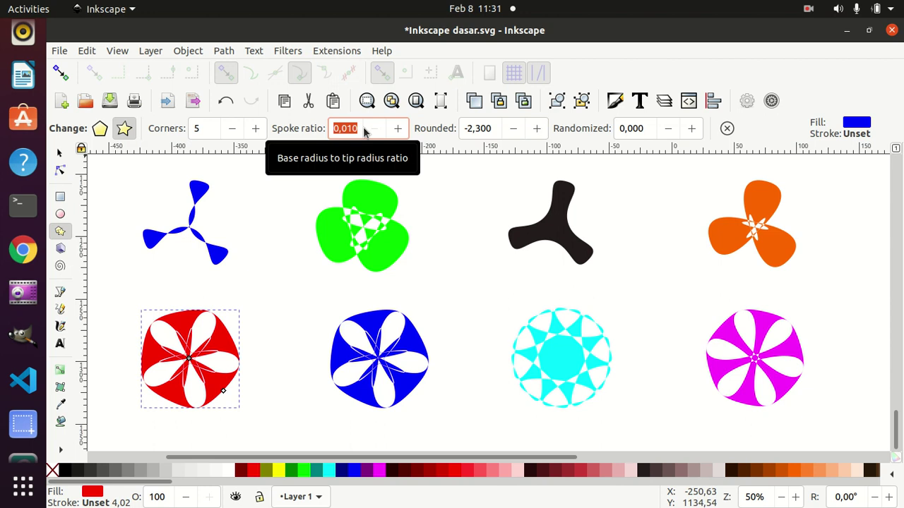
{"action": "type", "text": "100"}
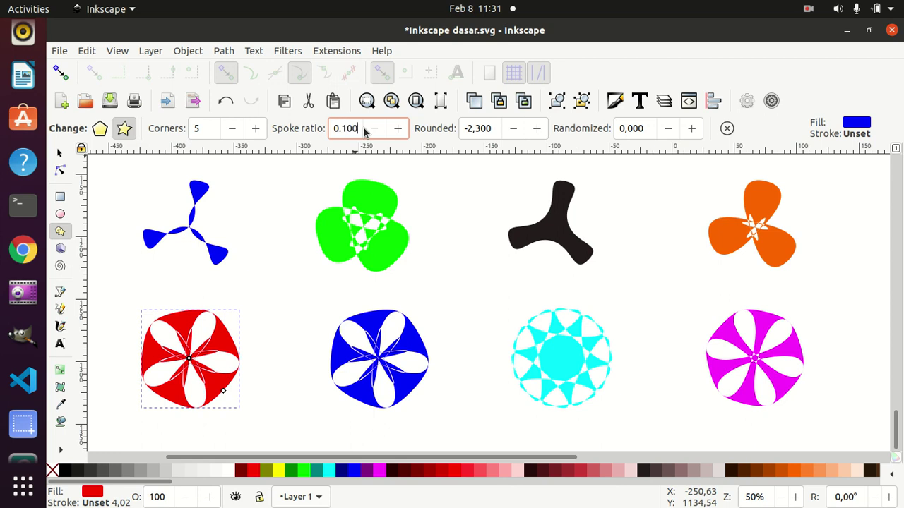
{"action": "key", "text": "Tab"}
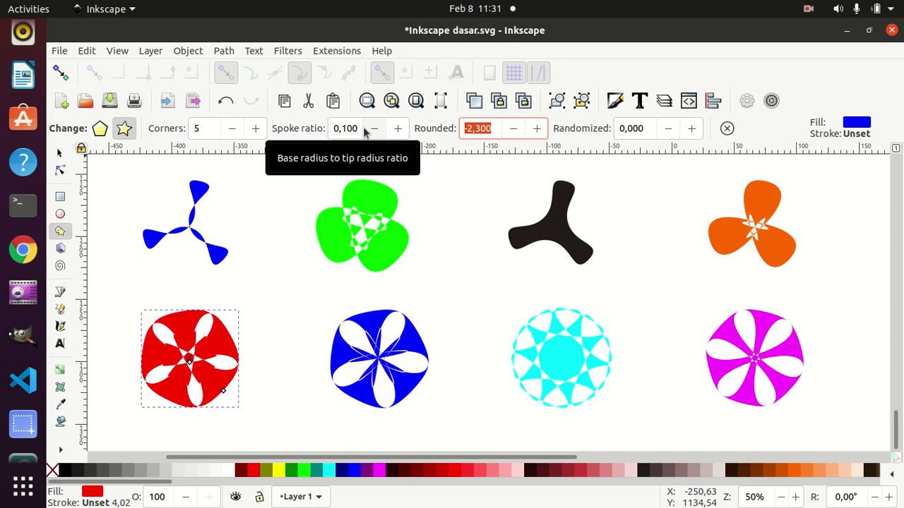
{"action": "type", "text": "-1.51"}
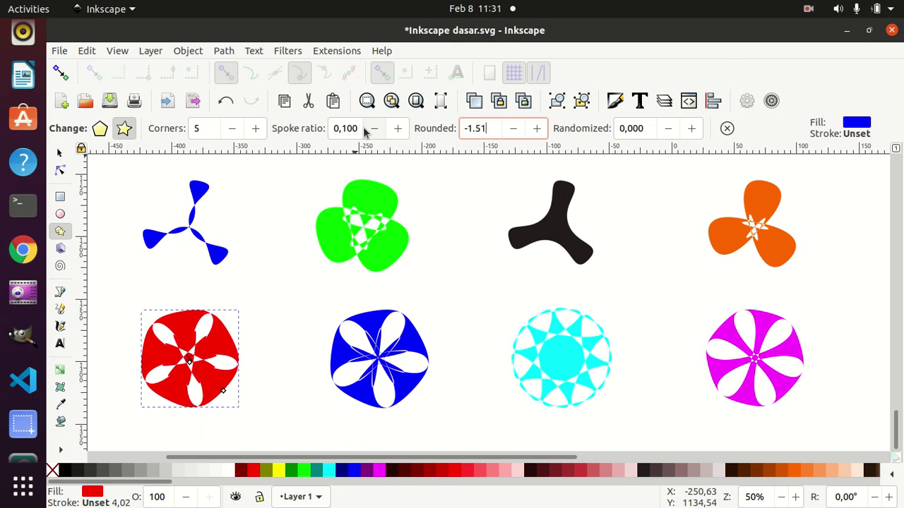
{"action": "key", "text": "Return"}
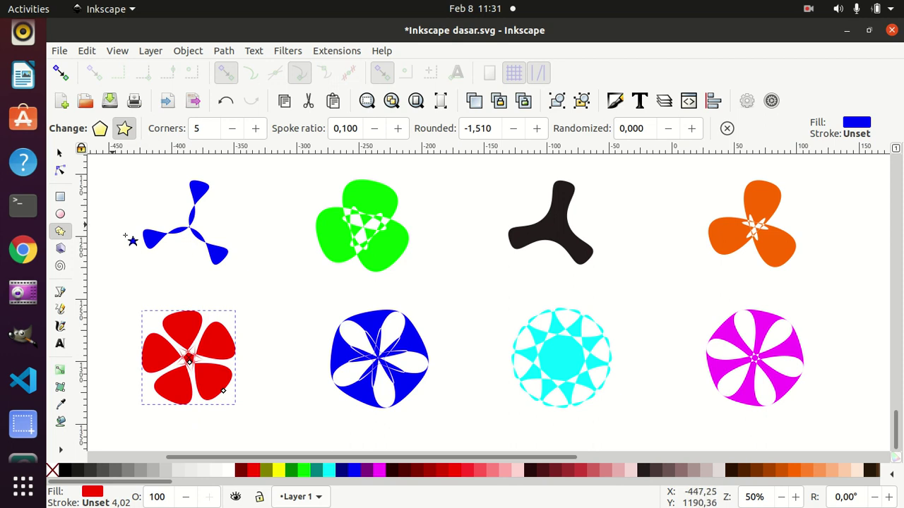
- Draw a large blue star below the rows, reset to spoke ratio 0.500 and rounding 0.000
{"action": "scroll", "coordinate": [128, 240], "scroll_direction": "down", "scroll_amount": 2}
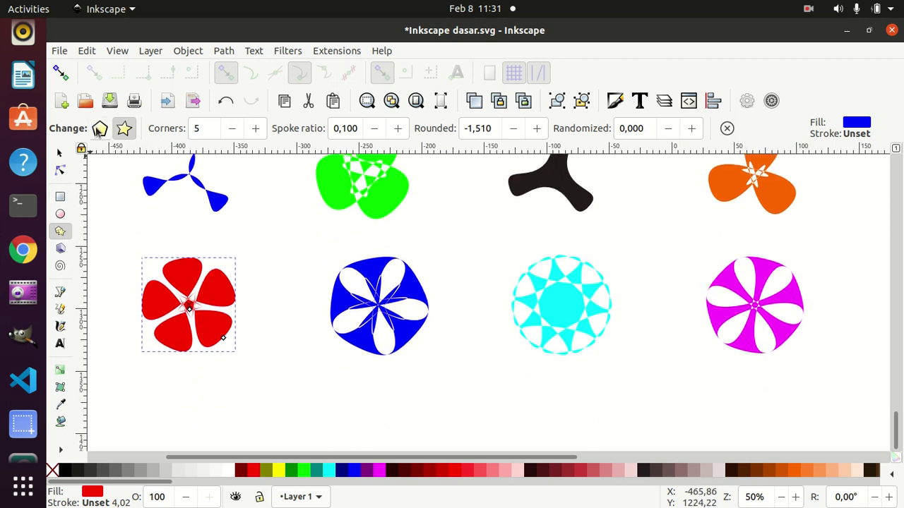
{"action": "scroll", "coordinate": [262, 365], "scroll_direction": "down", "scroll_amount": 3}
{"action": "scroll", "coordinate": [233, 343], "scroll_direction": "down", "scroll_amount": 1}
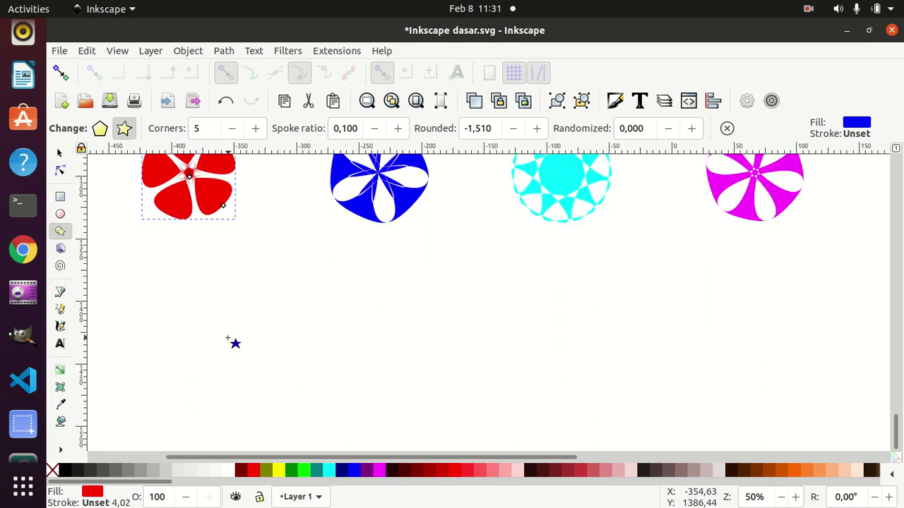
{"action": "scroll", "coordinate": [228, 339], "scroll_direction": "down", "scroll_amount": 2}
{"action": "scroll", "coordinate": [227, 339], "scroll_direction": "down", "scroll_amount": 4}
{"action": "scroll", "coordinate": [186, 212], "scroll_direction": "down", "scroll_amount": 1}
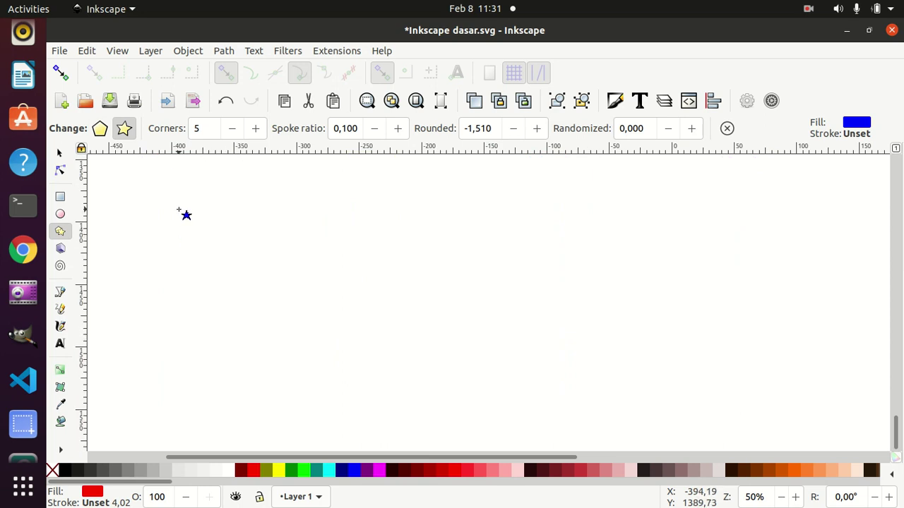
{"action": "left_click_drag", "start_coordinate": [194, 243], "coordinate": [239, 295]}
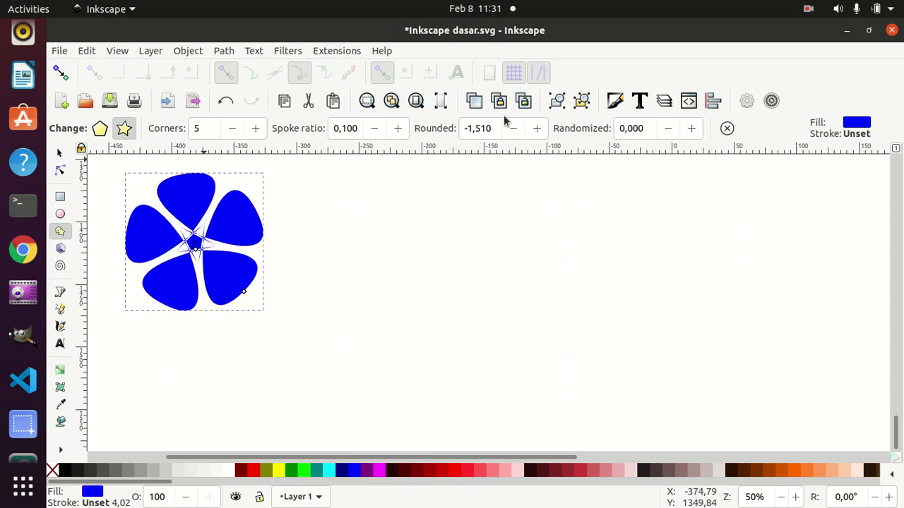
{"action": "left_click", "coordinate": [727, 129]}
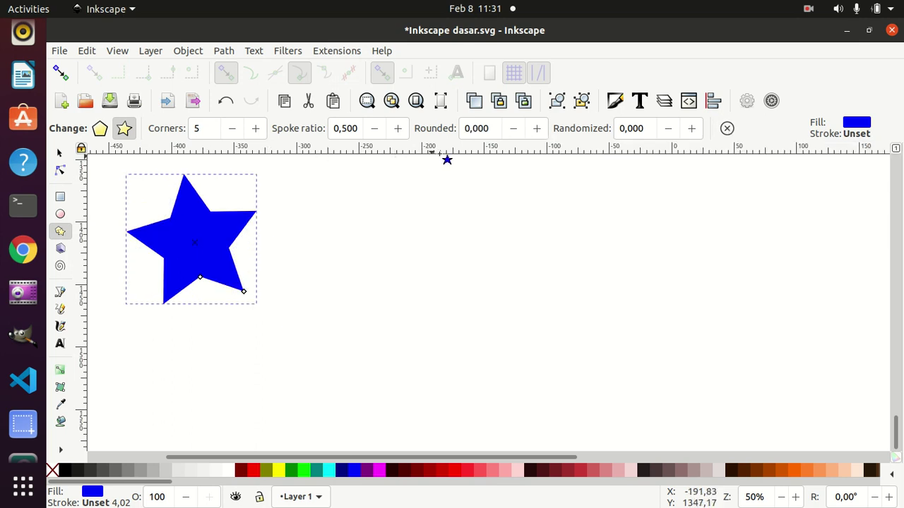
- Set Randomized to 0.412 and scatter nine randomized blue stars
{"action": "left_click", "coordinate": [692, 128]}
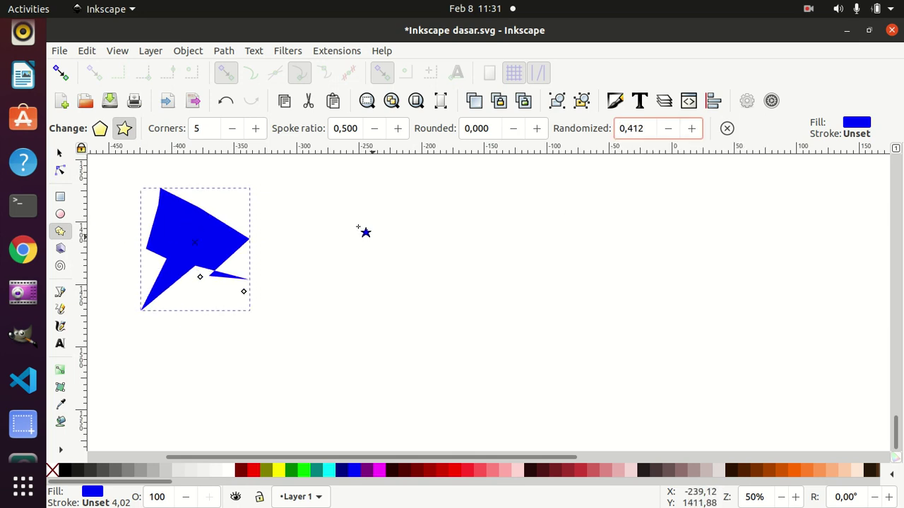
{"action": "left_click_drag", "start_coordinate": [327, 226], "coordinate": [351, 237]}
{"action": "left_click_drag", "start_coordinate": [444, 248], "coordinate": [456, 255]}
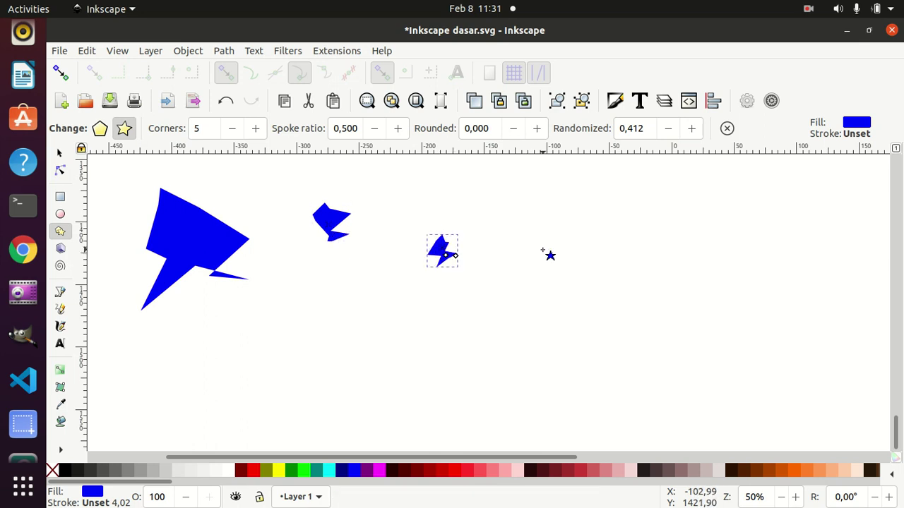
{"action": "left_click_drag", "start_coordinate": [548, 252], "coordinate": [581, 280]}
{"action": "left_click_drag", "start_coordinate": [631, 248], "coordinate": [644, 262]}
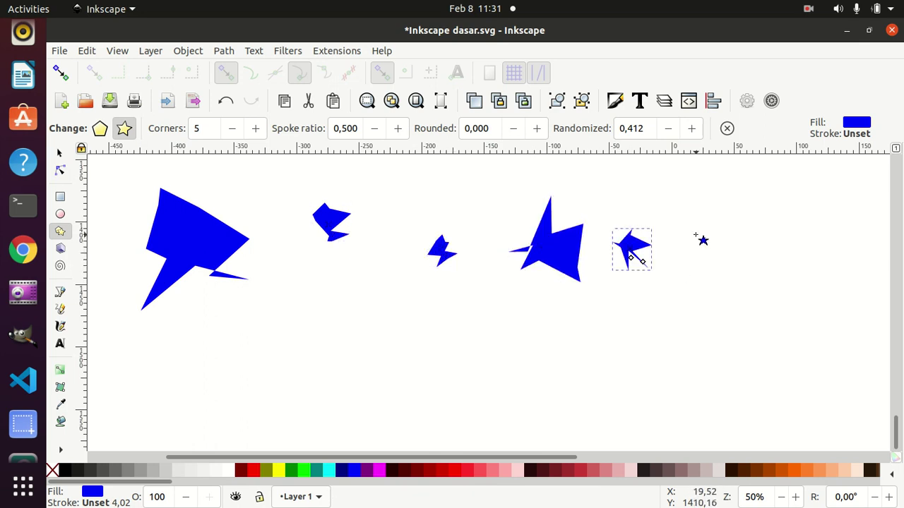
{"action": "left_click_drag", "start_coordinate": [700, 236], "coordinate": [723, 225]}
{"action": "left_click_drag", "start_coordinate": [692, 305], "coordinate": [718, 318]}
{"action": "left_click_drag", "start_coordinate": [795, 241], "coordinate": [813, 261]}
{"action": "left_click_drag", "start_coordinate": [597, 185], "coordinate": [635, 169]}
{"action": "left_click_drag", "start_coordinate": [441, 182], "coordinate": [473, 202]}
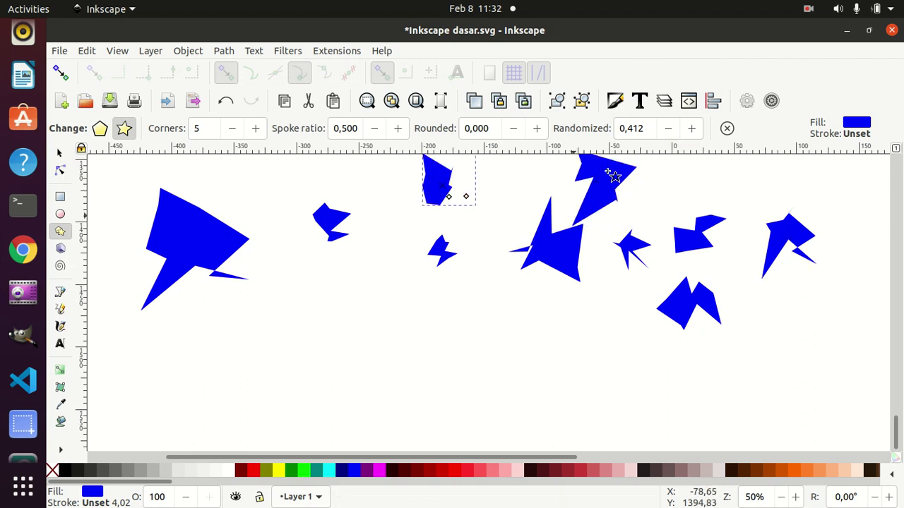
- Lower Randomized to 0.101 and draw four nearly regular stars
{"action": "left_click", "coordinate": [672, 130]}
{"action": "left_click", "coordinate": [668, 128]}
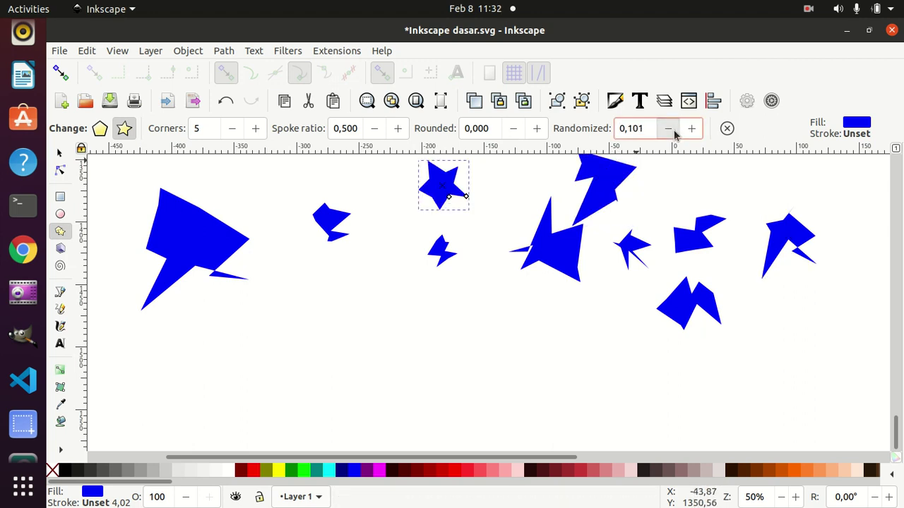
{"action": "left_click_drag", "start_coordinate": [347, 296], "coordinate": [373, 307]}
{"action": "left_click_drag", "start_coordinate": [440, 318], "coordinate": [456, 330]}
{"action": "mouse_move", "coordinate": [501, 308]}
{"action": "left_mouse_down"}
{"action": "mouse_move", "coordinate": [541, 343]}
{"action": "mouse_move", "coordinate": [536, 338]}
{"action": "left_mouse_up"}
{"action": "left_click_drag", "start_coordinate": [588, 329], "coordinate": [614, 357]}
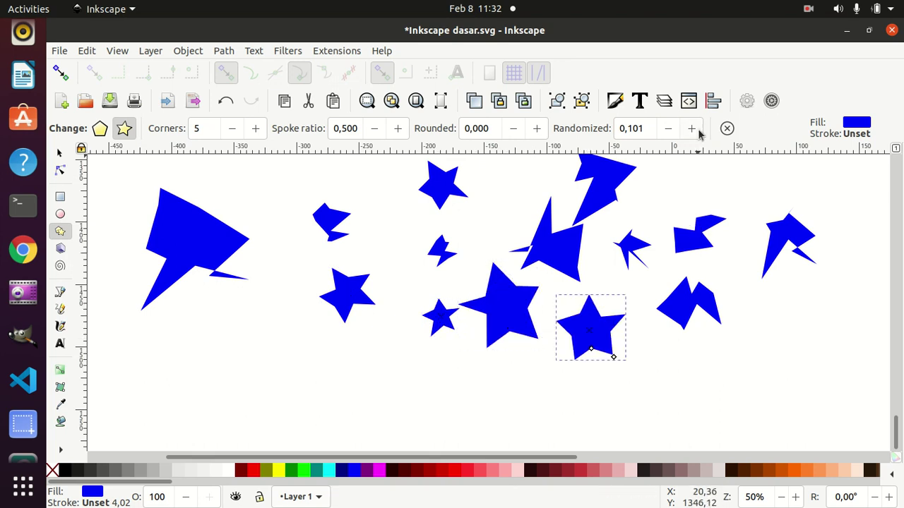
- Raise Randomized to 1.927, draw four heavily distorted stars, then reset Randomized to 0
{"action": "left_click", "coordinate": [693, 128]}
{"action": "left_click_drag", "start_coordinate": [694, 128], "coordinate": [695, 129]}
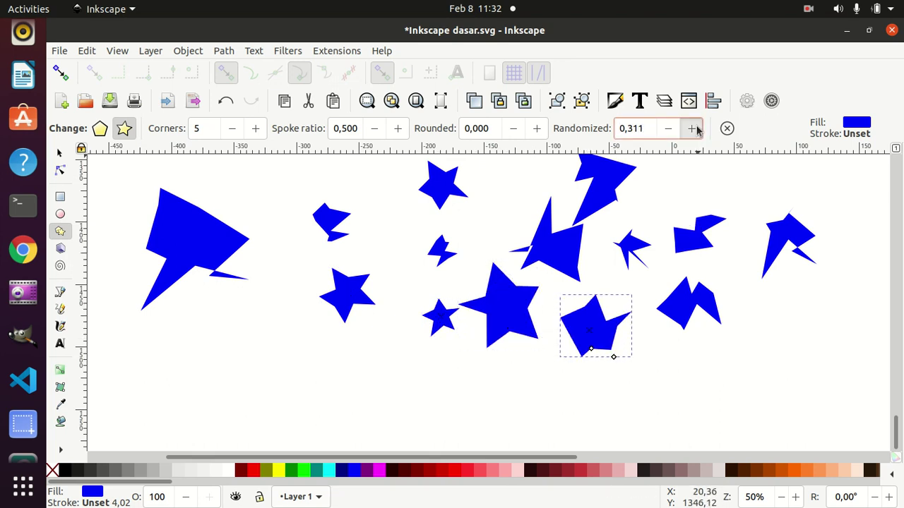
{"action": "mouse_move", "coordinate": [200, 354]}
{"action": "left_mouse_down"}
{"action": "mouse_move", "coordinate": [291, 349]}
{"action": "mouse_move", "coordinate": [365, 378]}
{"action": "mouse_move", "coordinate": [480, 401]}
{"action": "mouse_move", "coordinate": [547, 400]}
{"action": "left_mouse_up"}
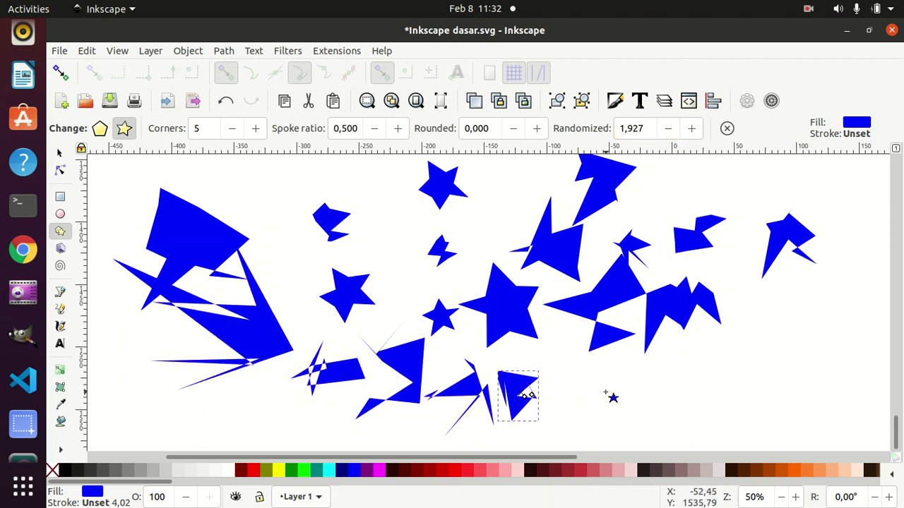
{"action": "left_click_drag", "start_coordinate": [604, 394], "coordinate": [628, 423]}
{"action": "left_click_drag", "start_coordinate": [714, 380], "coordinate": [752, 410]}
{"action": "left_click_drag", "start_coordinate": [805, 352], "coordinate": [825, 357]}
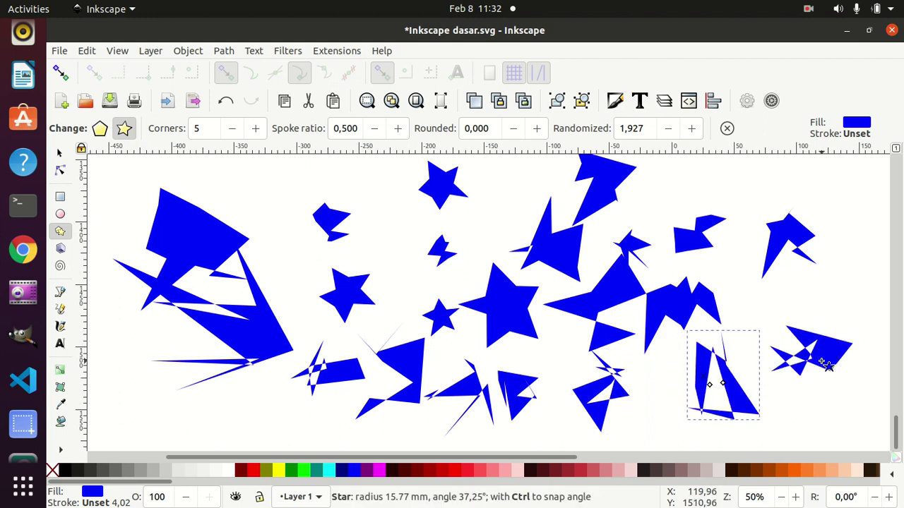
{"action": "left_click", "coordinate": [727, 128]}
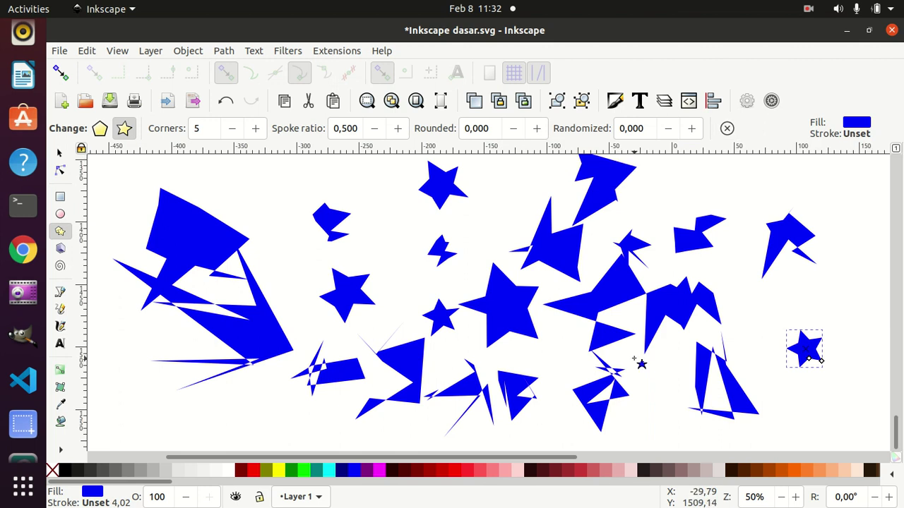
- Select and copy the cyan star-burst circle
{"action": "scroll", "coordinate": [292, 265], "scroll_direction": "up", "scroll_amount": 4}
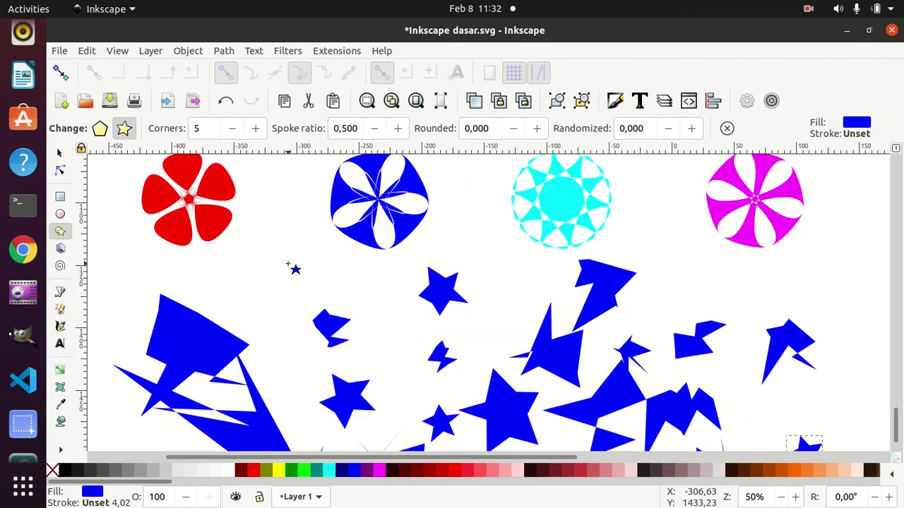
{"action": "scroll", "coordinate": [292, 265], "scroll_direction": "up", "scroll_amount": 6}
{"action": "scroll", "coordinate": [293, 266], "scroll_direction": "up", "scroll_amount": 3}
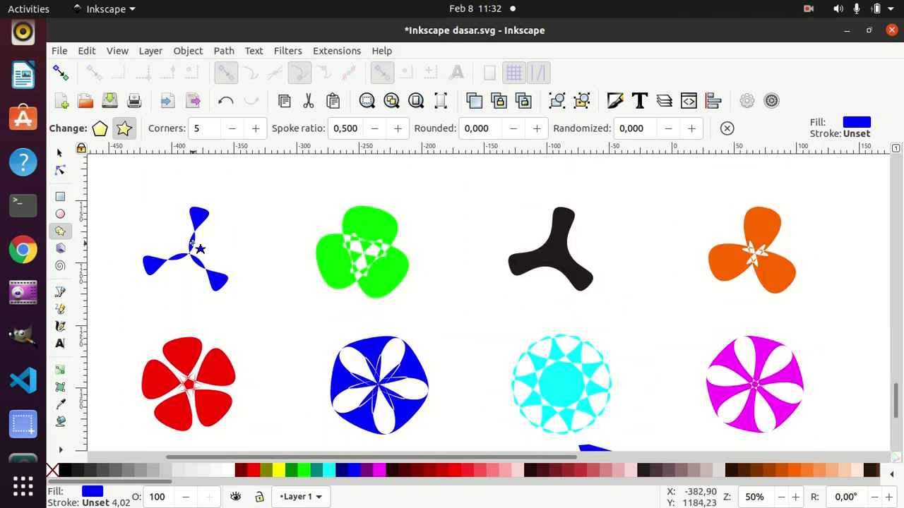
{"action": "left_click", "coordinate": [60, 152]}
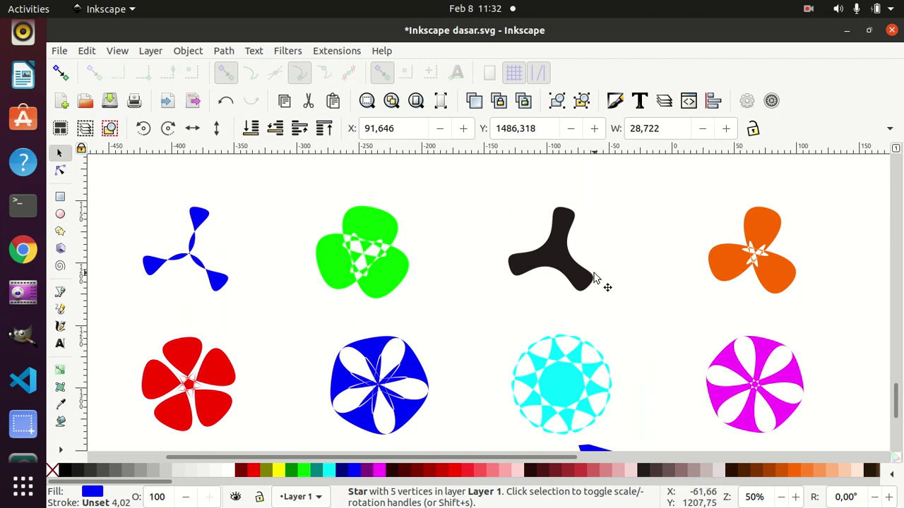
{"action": "left_click", "coordinate": [554, 386]}
{"action": "key", "text": "ctrl+c"}
- Move a cyan star-burst into the empty canvas area below the blue stars
{"action": "scroll", "coordinate": [625, 303], "scroll_direction": "down", "scroll_amount": 5}
{"action": "scroll", "coordinate": [625, 300], "scroll_direction": "down", "scroll_amount": 5}
{"action": "scroll", "coordinate": [625, 297], "scroll_direction": "down", "scroll_amount": 5}
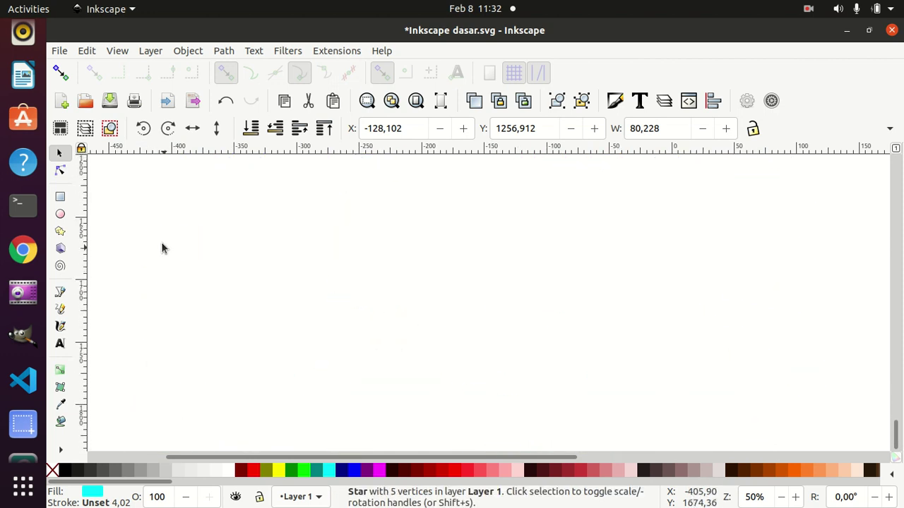
{"action": "scroll", "coordinate": [384, 323], "scroll_direction": "up", "scroll_amount": 5}
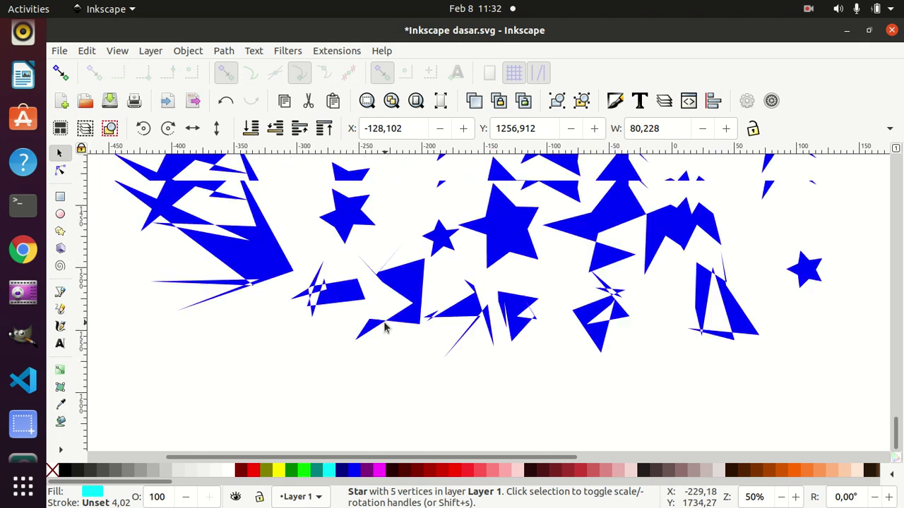
{"action": "scroll", "coordinate": [383, 322], "scroll_direction": "up", "scroll_amount": 5}
{"action": "scroll", "coordinate": [383, 323], "scroll_direction": "up", "scroll_amount": 4}
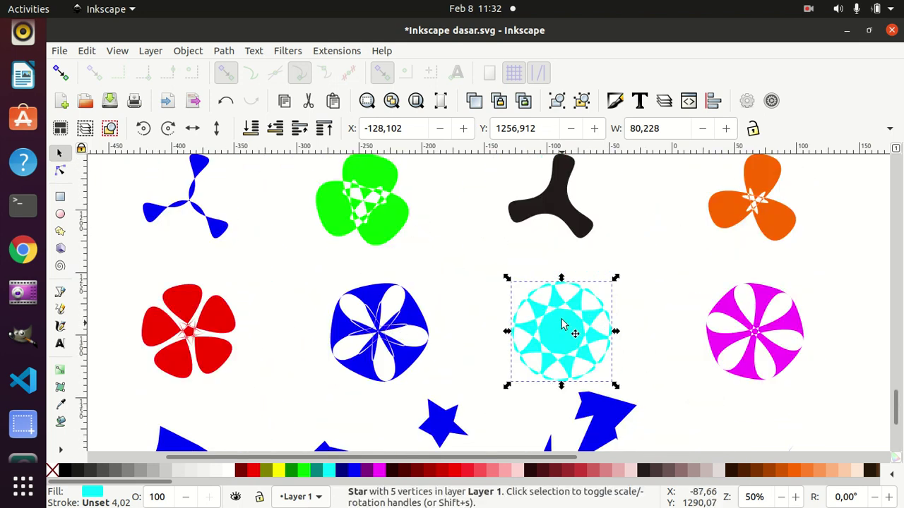
{"action": "scroll", "coordinate": [565, 332], "scroll_direction": "down", "scroll_amount": 3}
{"action": "left_click_drag", "start_coordinate": [565, 232], "coordinate": [506, 436]}
{"action": "scroll", "coordinate": [520, 365], "scroll_direction": "down", "scroll_amount": 6}
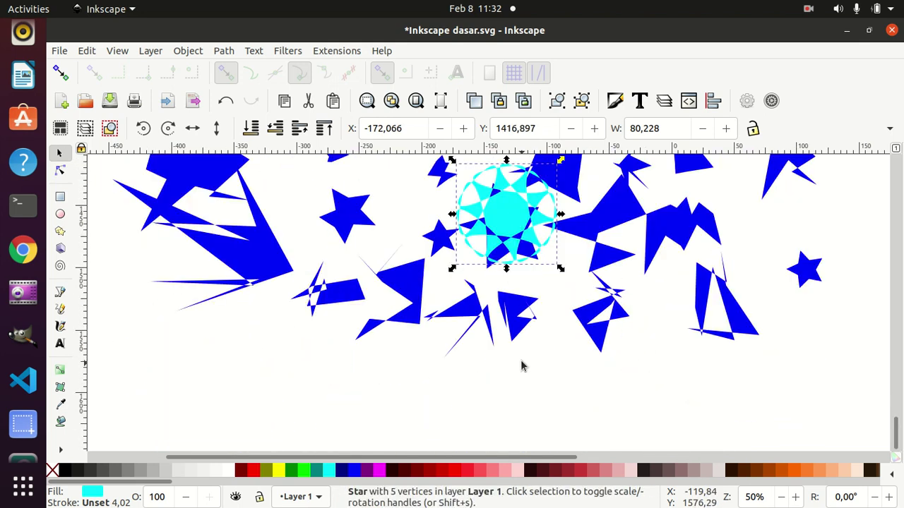
{"action": "left_click_drag", "start_coordinate": [515, 208], "coordinate": [266, 430]}
{"action": "scroll", "coordinate": [272, 403], "scroll_direction": "down", "scroll_amount": 2}
{"action": "scroll", "coordinate": [274, 395], "scroll_direction": "down", "scroll_amount": 3}
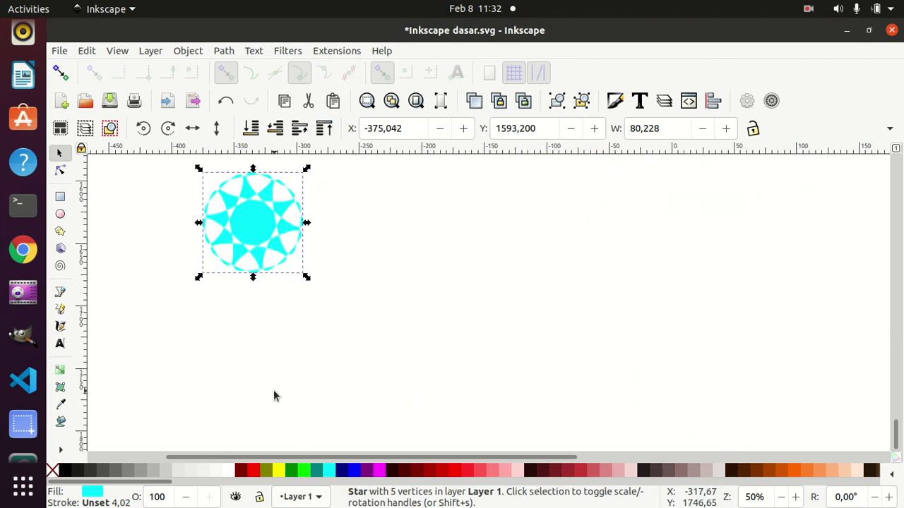
{"action": "left_click_drag", "start_coordinate": [254, 232], "coordinate": [206, 268]}
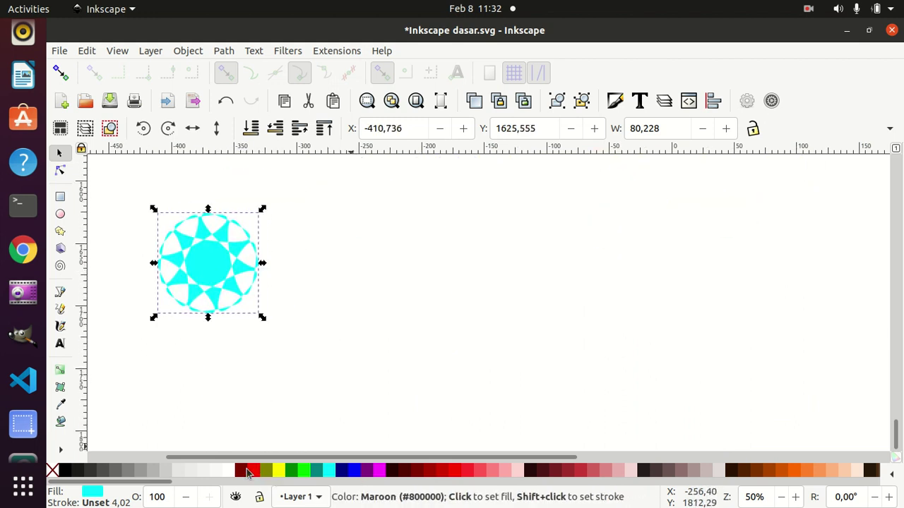
- Make the star-burst maroon and snap a duplicate beside it with snapping on
{"action": "left_click", "coordinate": [240, 471]}
{"action": "key", "text": "ctrl+d"}
{"action": "left_click_drag", "start_coordinate": [216, 274], "coordinate": [313, 274]}
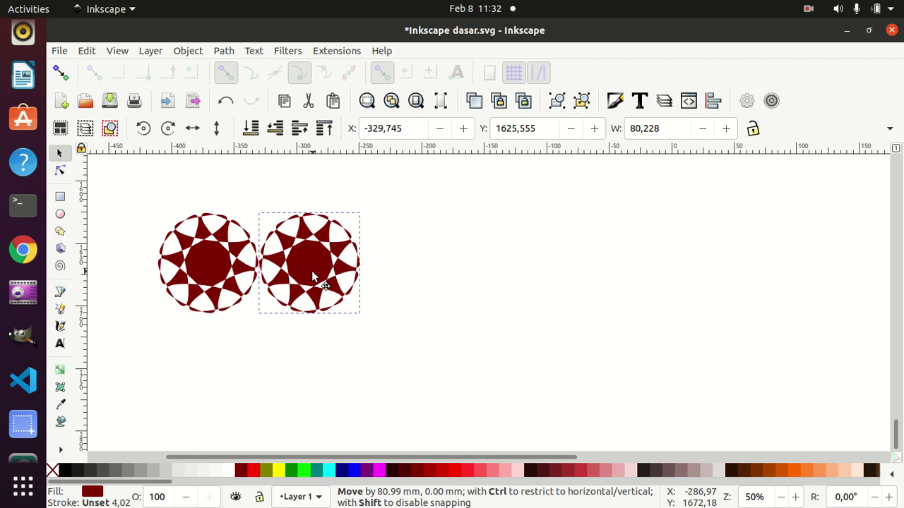
{"action": "left_click_drag", "start_coordinate": [313, 276], "coordinate": [316, 271]}
{"action": "key", "text": "percent"}
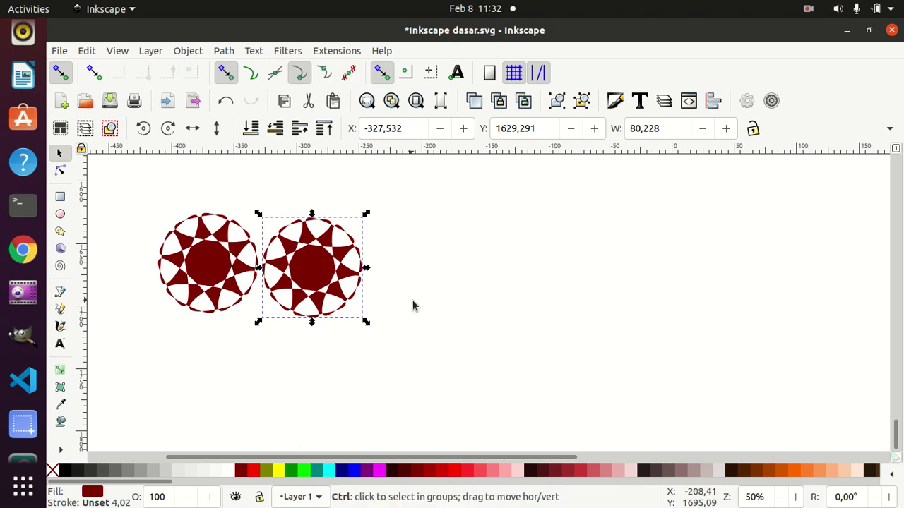
{"action": "key", "text": "ctrl+z"}
{"action": "left_click_drag", "start_coordinate": [317, 265], "coordinate": [320, 267]}
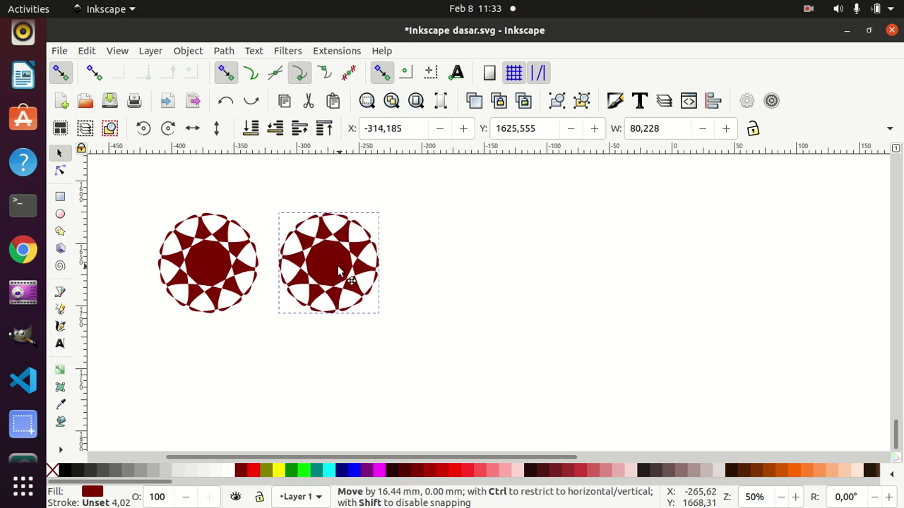
{"action": "mouse_move", "coordinate": [320, 267]}
{"action": "left_mouse_down"}
{"action": "mouse_move", "coordinate": [611, 257]}
{"action": "mouse_move", "coordinate": [804, 262]}
{"action": "left_mouse_up"}
- Keep duplicating to complete a touching row of eight maroon circles
{"action": "key", "text": "ctrl+d"}
{"action": "key", "text": "ctrl+d"}
{"action": "key", "text": "ctrl+d"}
{"action": "key", "text": "ctrl+d"}
{"action": "key", "text": "ctrl+d"}
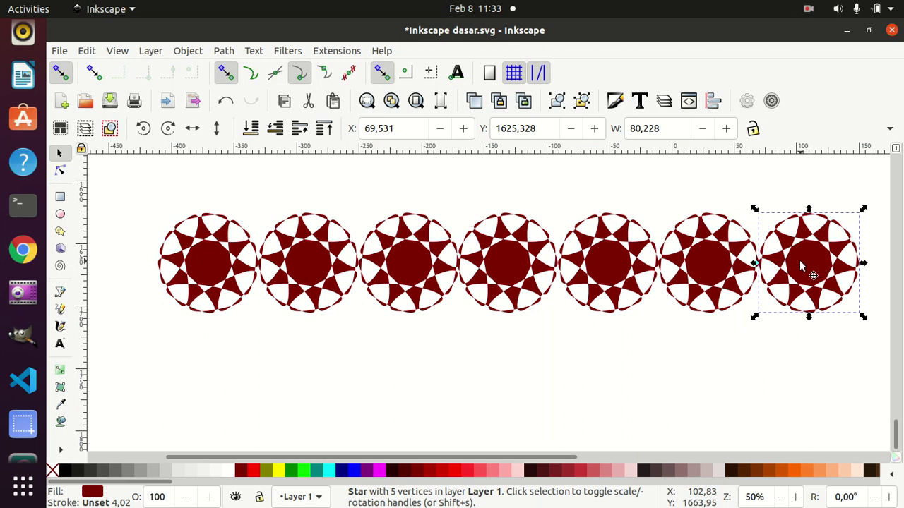
{"action": "key", "text": "ctrl+d"}
{"action": "left_click_drag", "start_coordinate": [804, 264], "coordinate": [873, 264]}
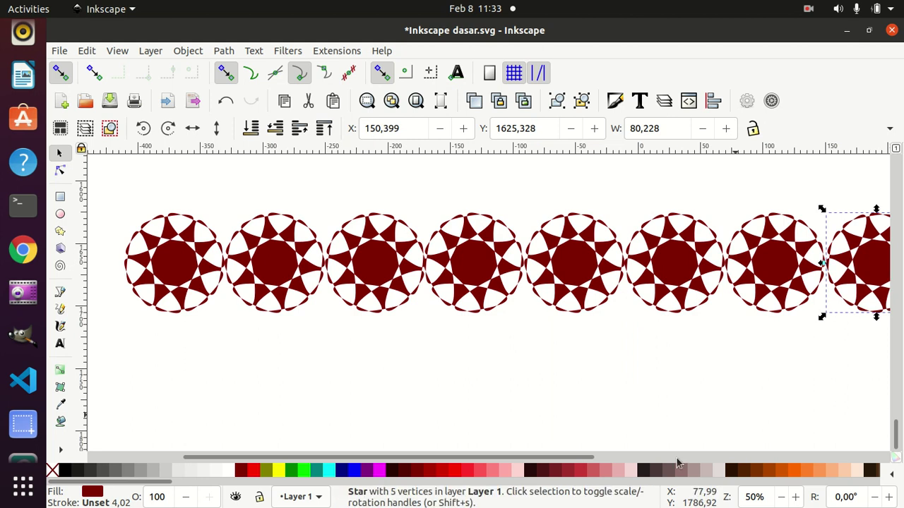
{"action": "scroll", "coordinate": [526, 460], "scroll_direction": "right", "scroll_amount": 2}
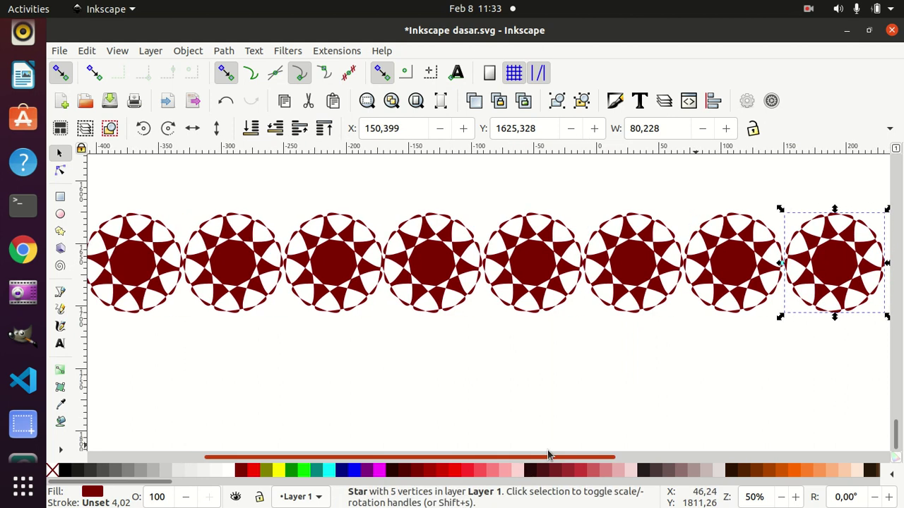
- Select all eight maroon star-burst circles in the row
{"action": "left_click", "coordinate": [138, 267]}
{"action": "left_click", "coordinate": [221, 263], "text": "shift"}
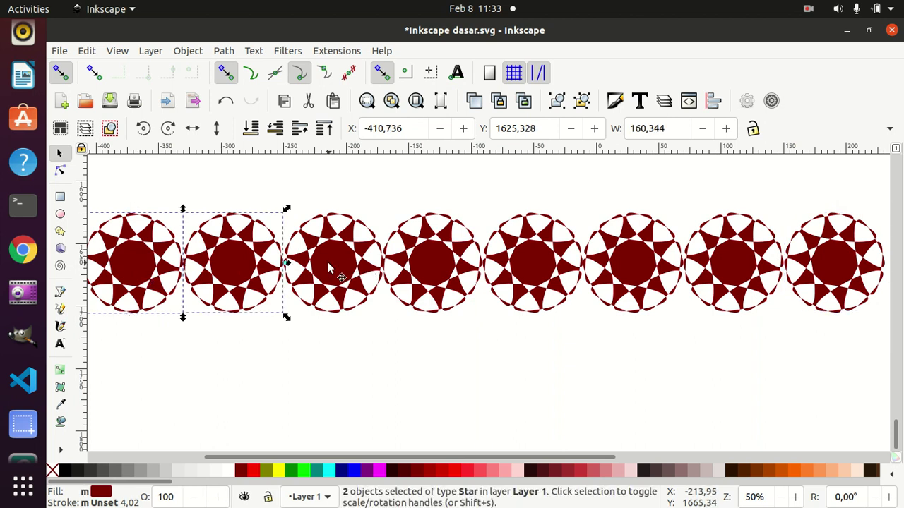
{"action": "left_click", "coordinate": [328, 262], "text": "shift"}
{"action": "left_click", "coordinate": [428, 265], "text": "shift"}
{"action": "left_click", "coordinate": [531, 264], "text": "shift"}
{"action": "left_click", "coordinate": [620, 262], "text": "shift"}
{"action": "left_click", "coordinate": [721, 266], "text": "shift"}
{"action": "left_click", "coordinate": [833, 260], "text": "shift"}
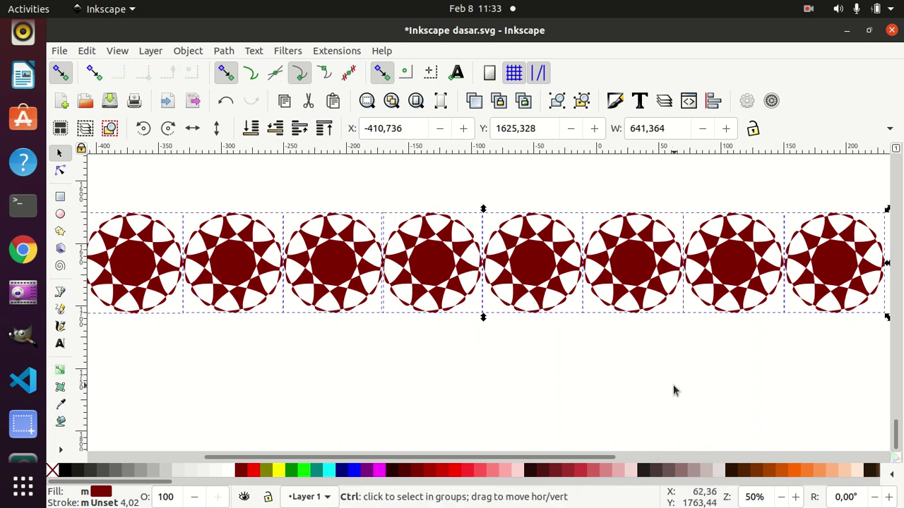
- Copy the row downward twice, stacking a second and third row beneath it
{"action": "left_click_drag", "start_coordinate": [330, 264], "coordinate": [337, 366]}
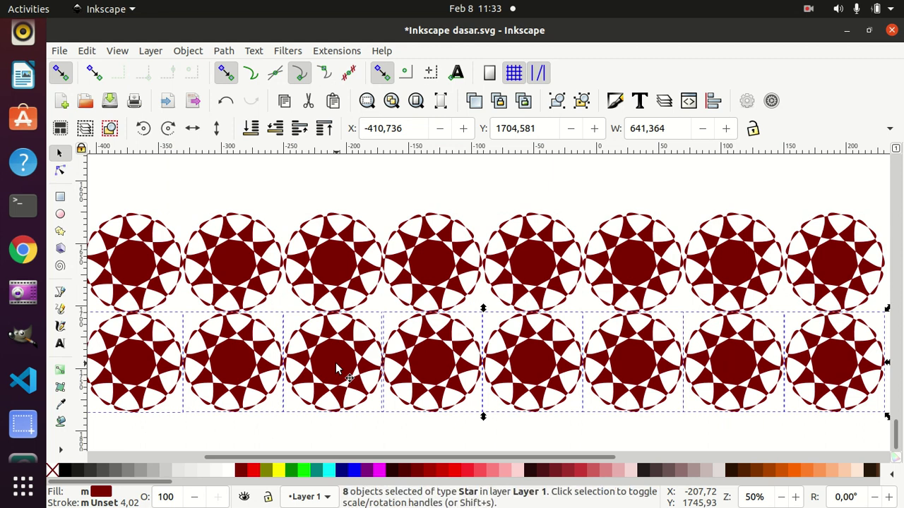
{"action": "scroll", "coordinate": [339, 371], "scroll_direction": "down", "scroll_amount": 3}
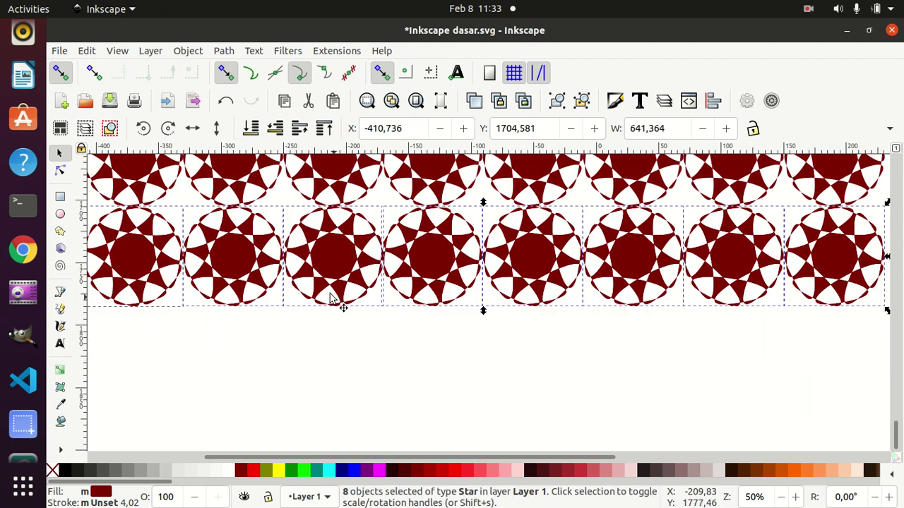
{"action": "left_click_drag", "start_coordinate": [332, 260], "coordinate": [338, 362]}
{"action": "scroll", "coordinate": [433, 360], "scroll_direction": "up", "scroll_amount": 2}
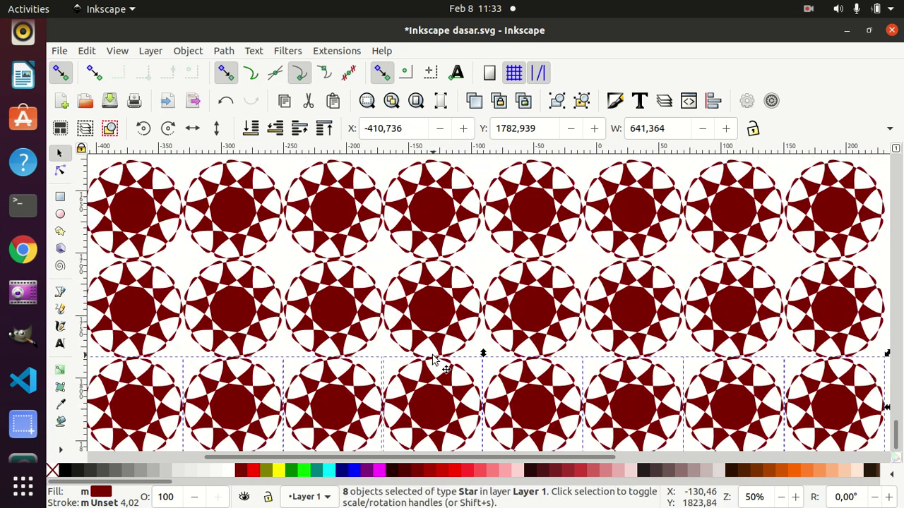